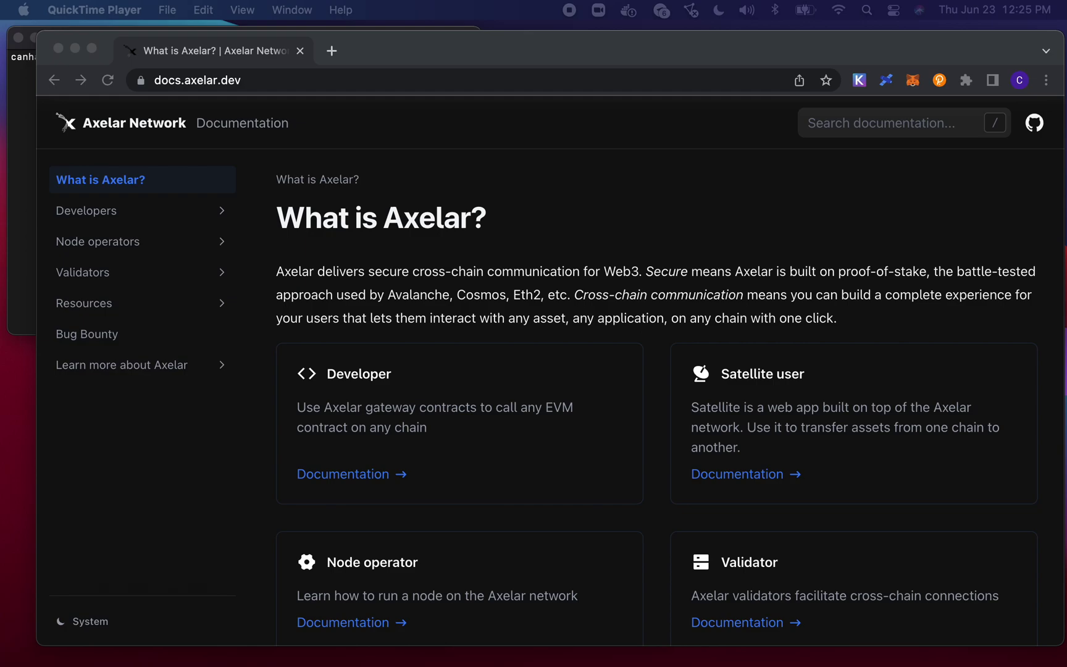
Open the General Message Passing overview in the Developers documentation and look through the AxelarJS SDK topics
click(110, 216)
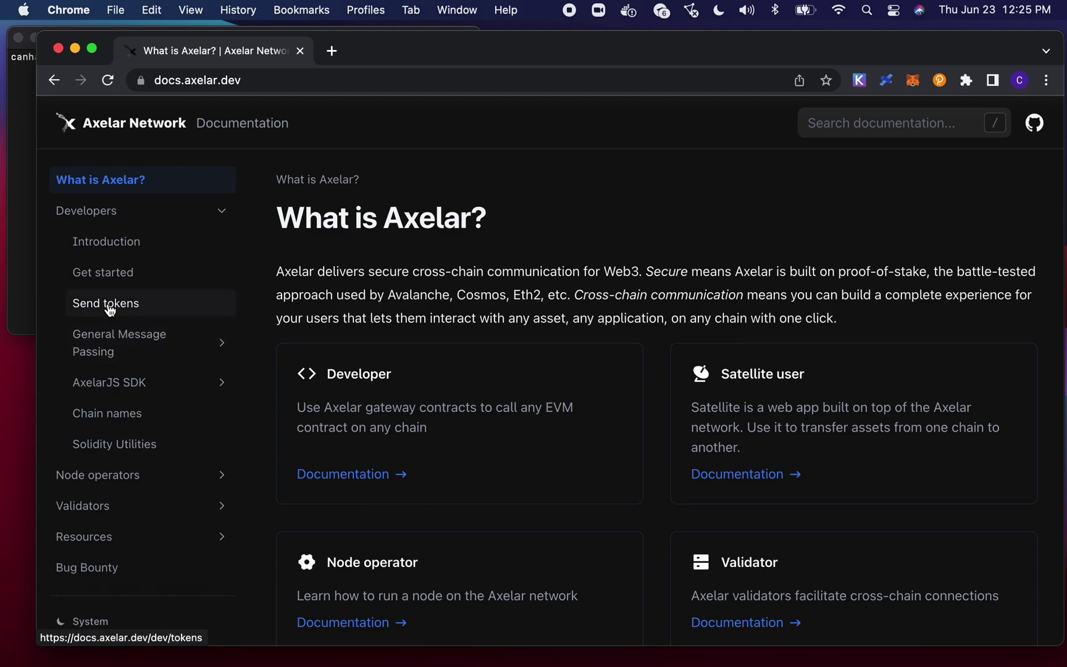
click(126, 341)
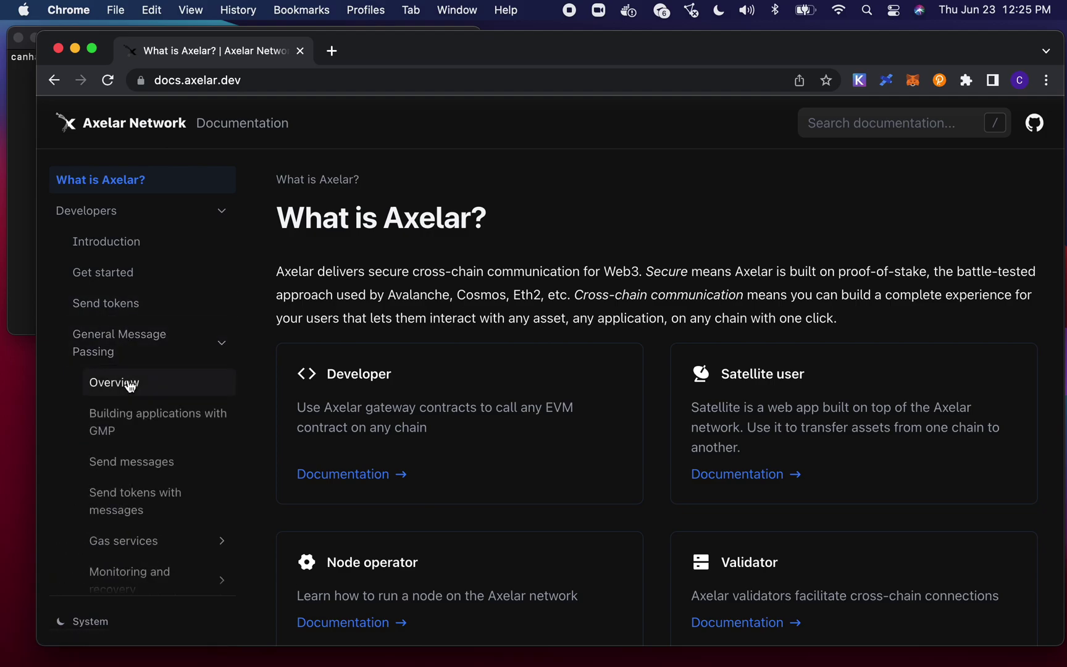
click(129, 381)
click(130, 357)
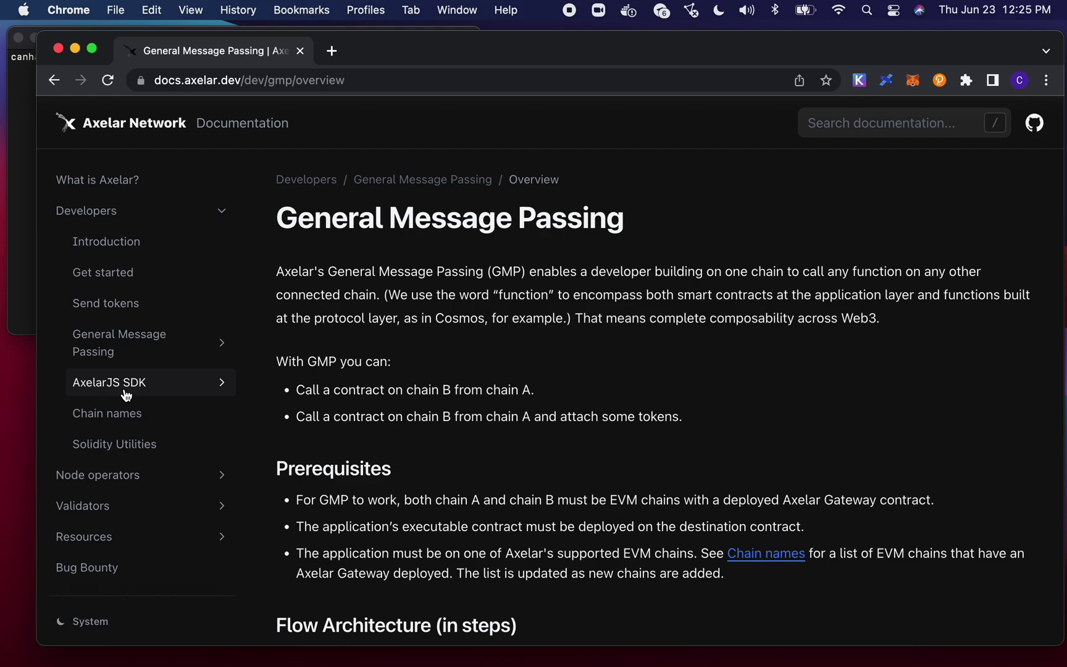
click(126, 386)
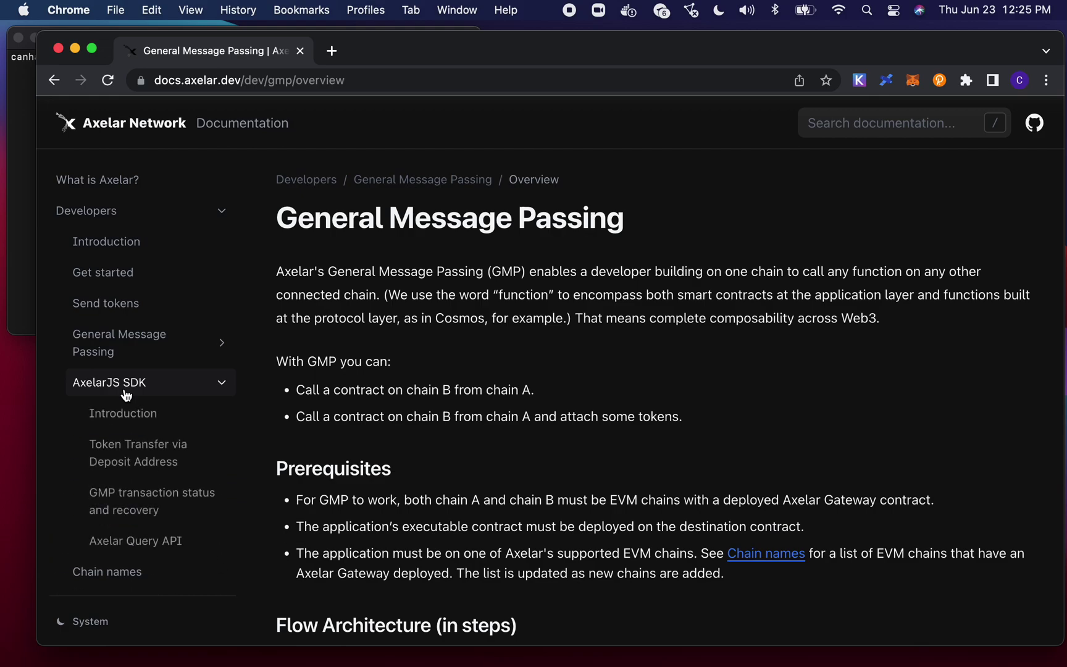
click(124, 388)
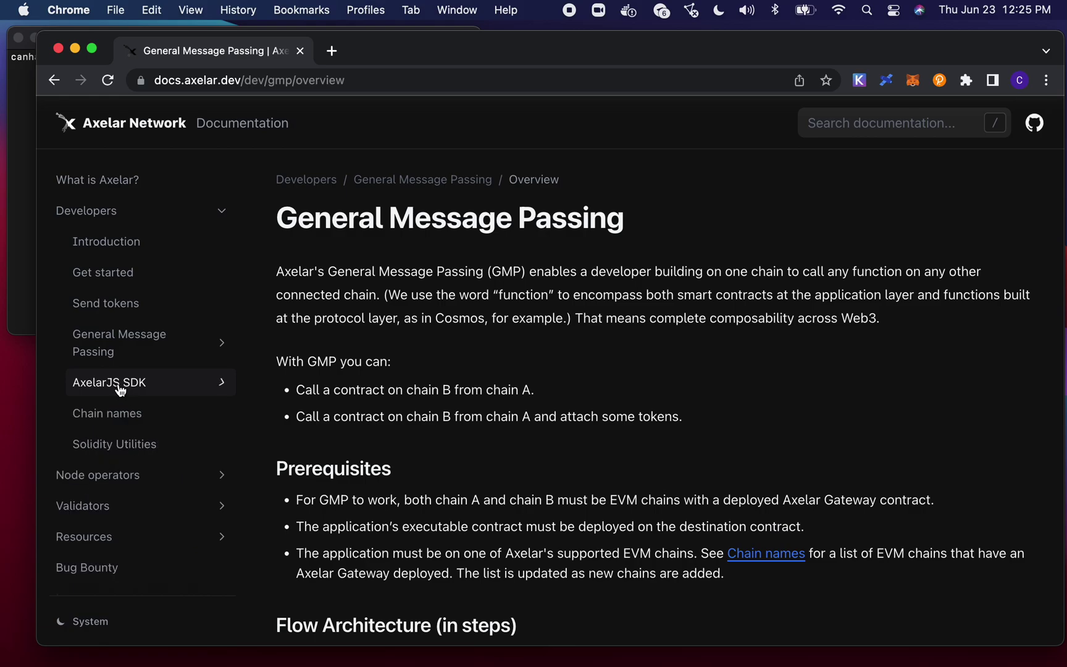
Open the developer docs' Get started page and follow its Starter templates link to the GitHub repository
click(114, 284)
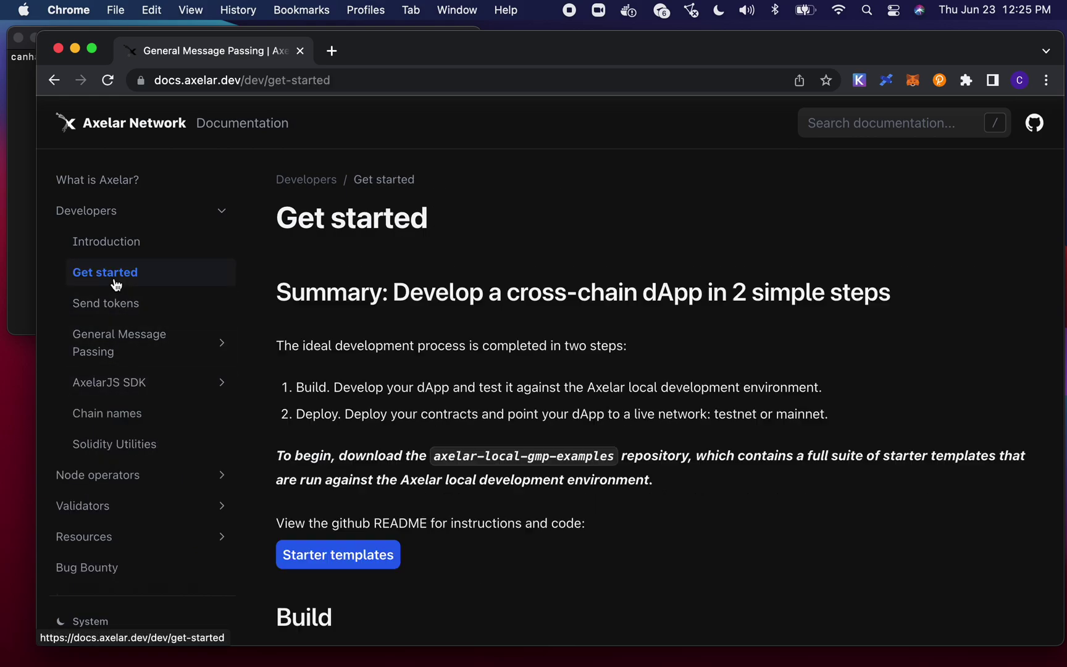
scroll(526, 383, down, 1)
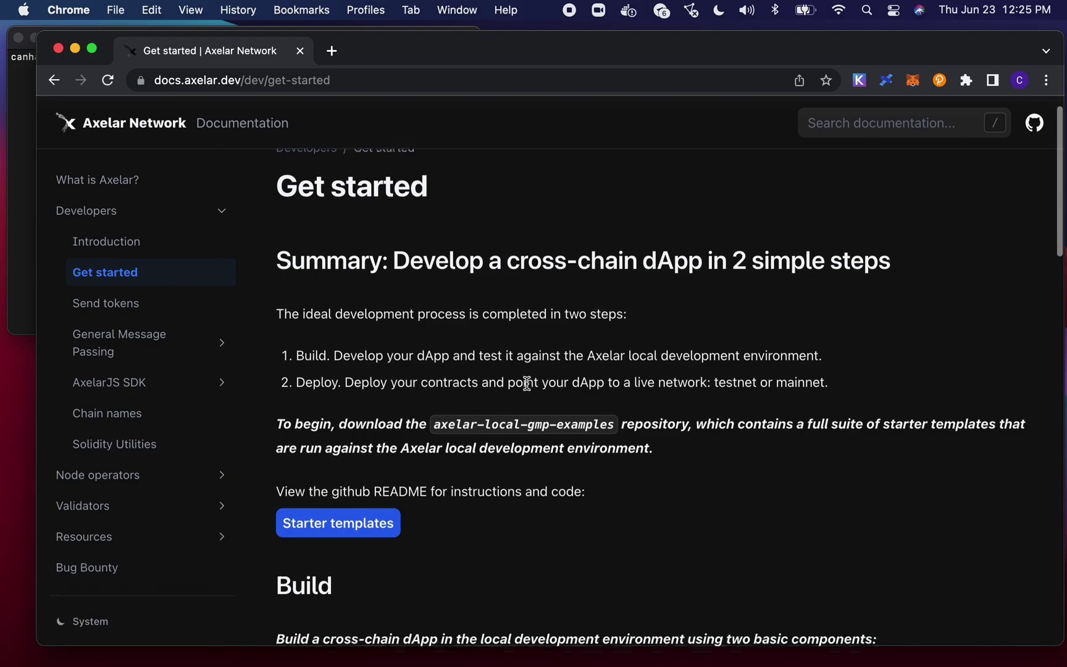
click(353, 520)
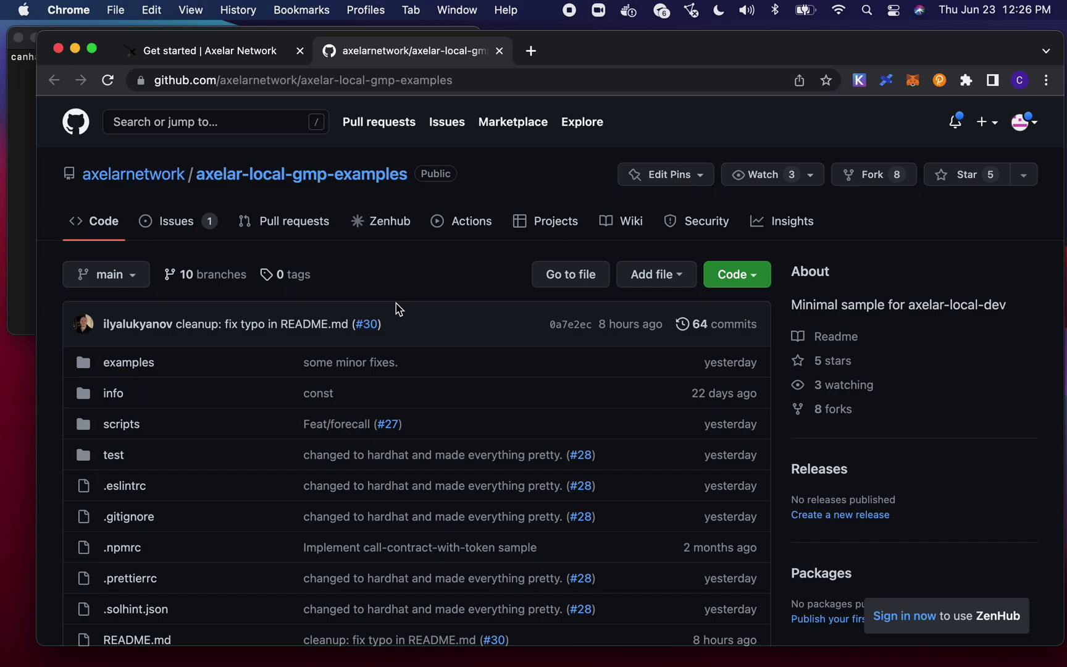
Copy the repository's SSH clone address and git clone axelar-local-gmp-examples into the dev folder in Terminal
click(759, 281)
click(753, 399)
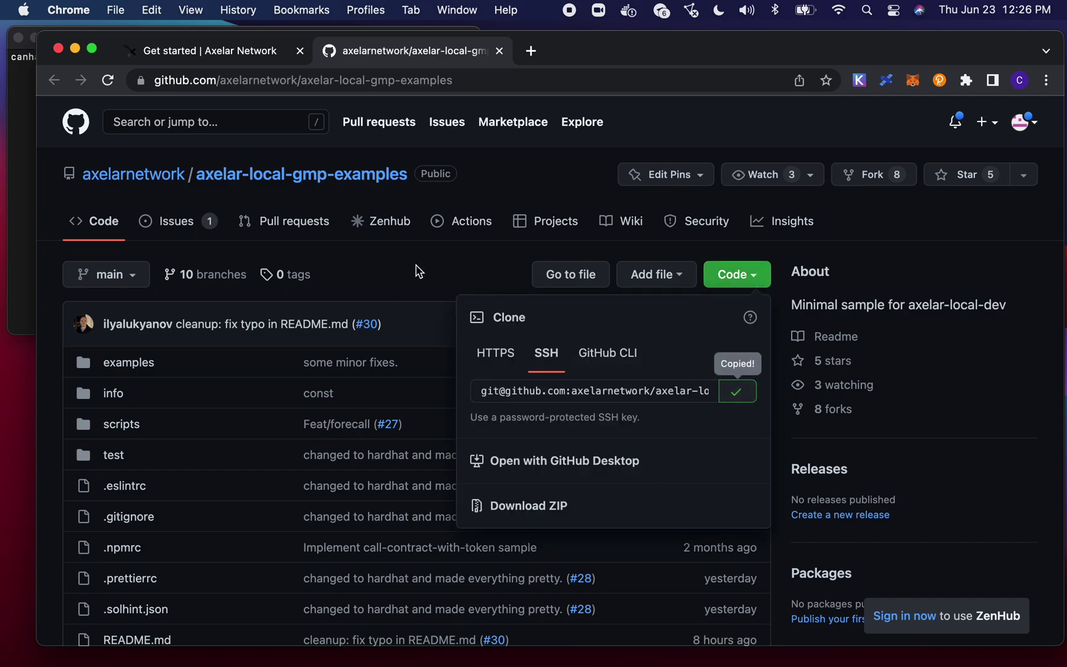
click(18, 143)
text(git clone)
key(super+v)
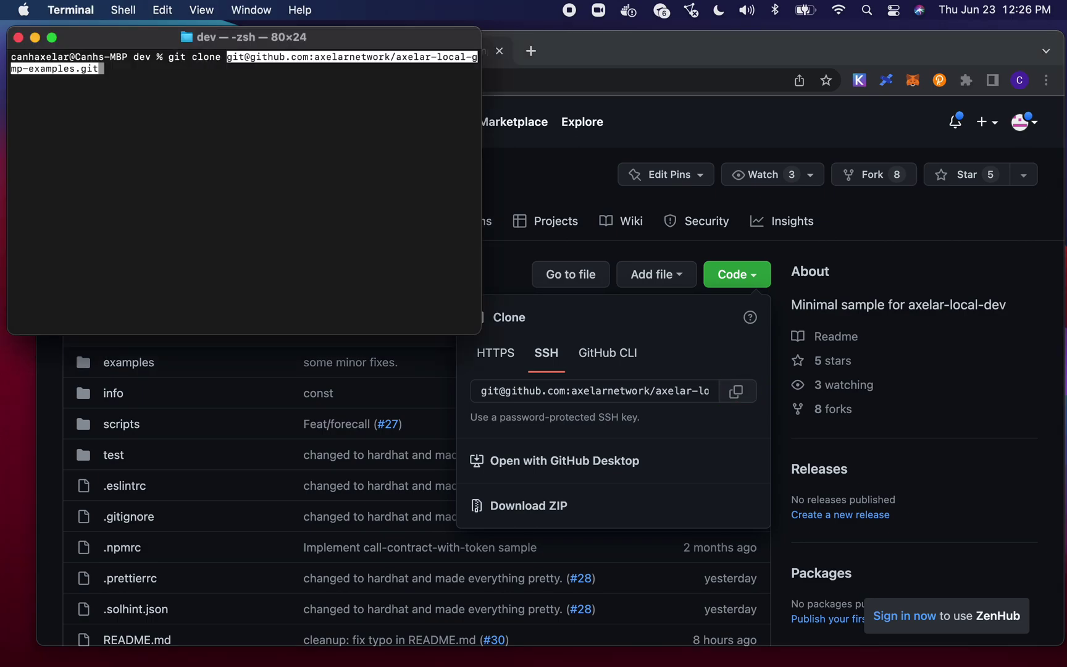
key(Return)
Change into the axelar-local-gmp-examples directory and open it in VS Code with "code ."
text(c)
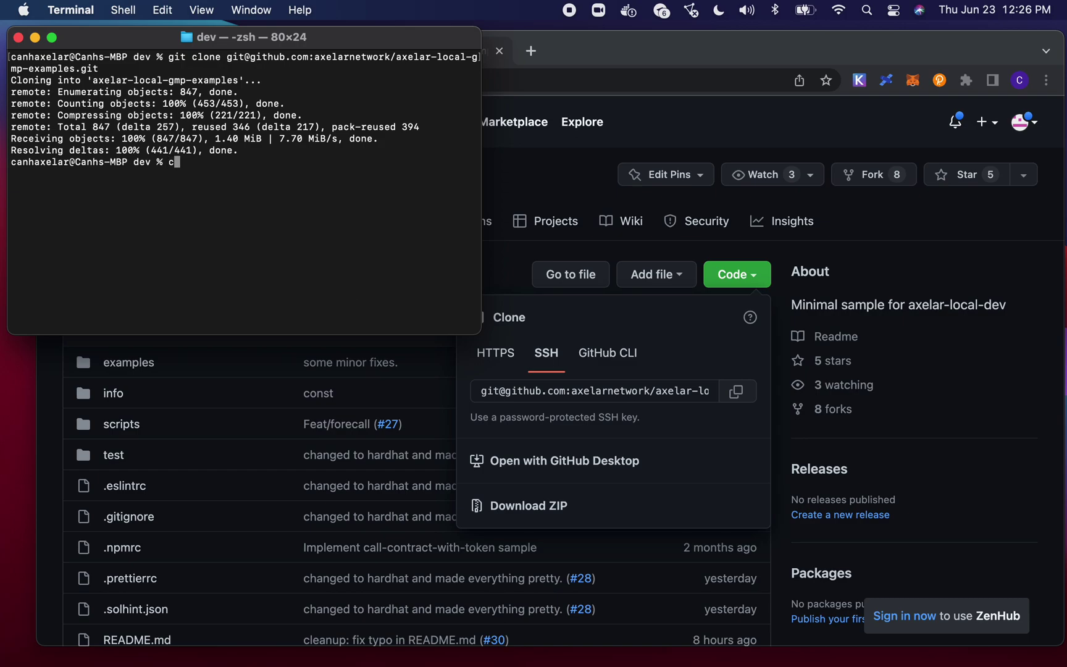
text(d axelar-local-g)
key(Tab)
key(Return)
text(code .)
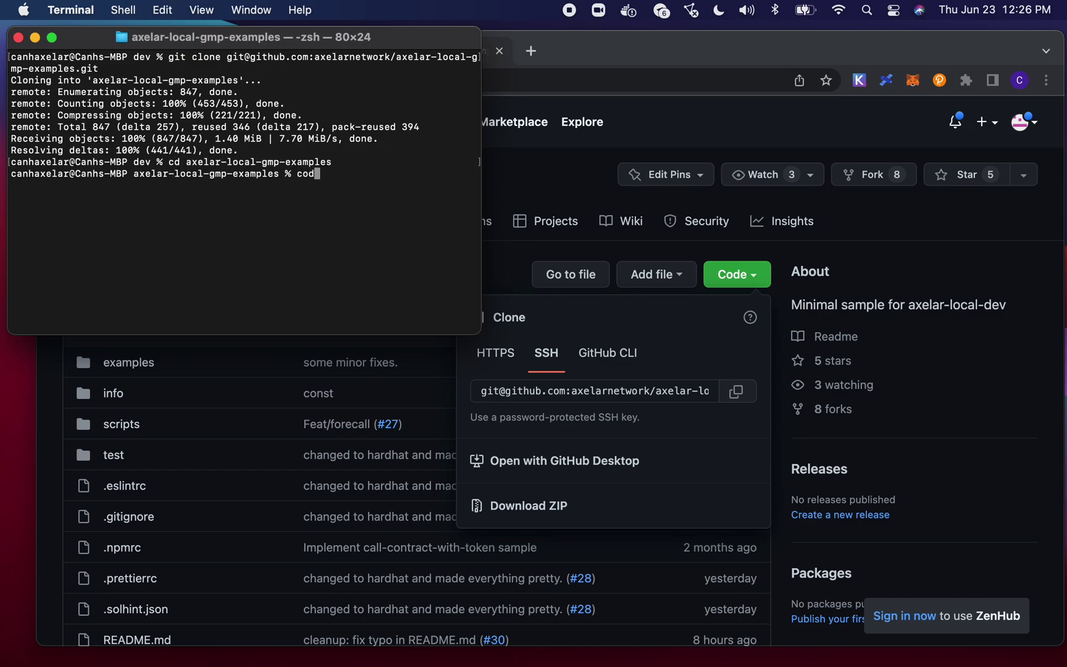
key(Return)
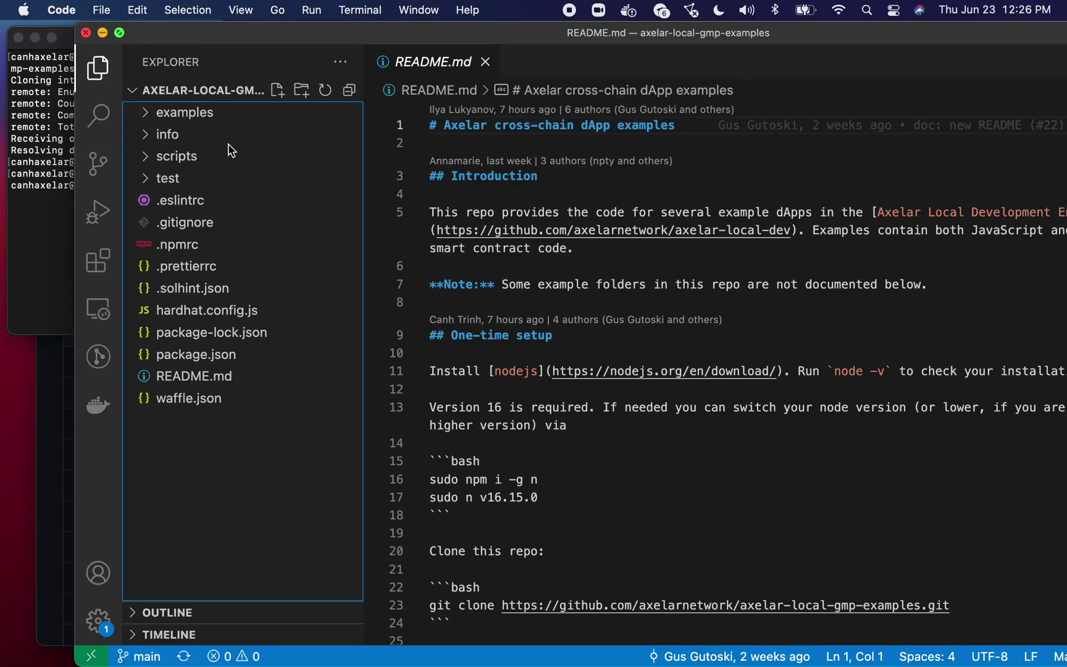
Make the code editor full screen and open a new integrated terminal
click(120, 32)
click(664, 544)
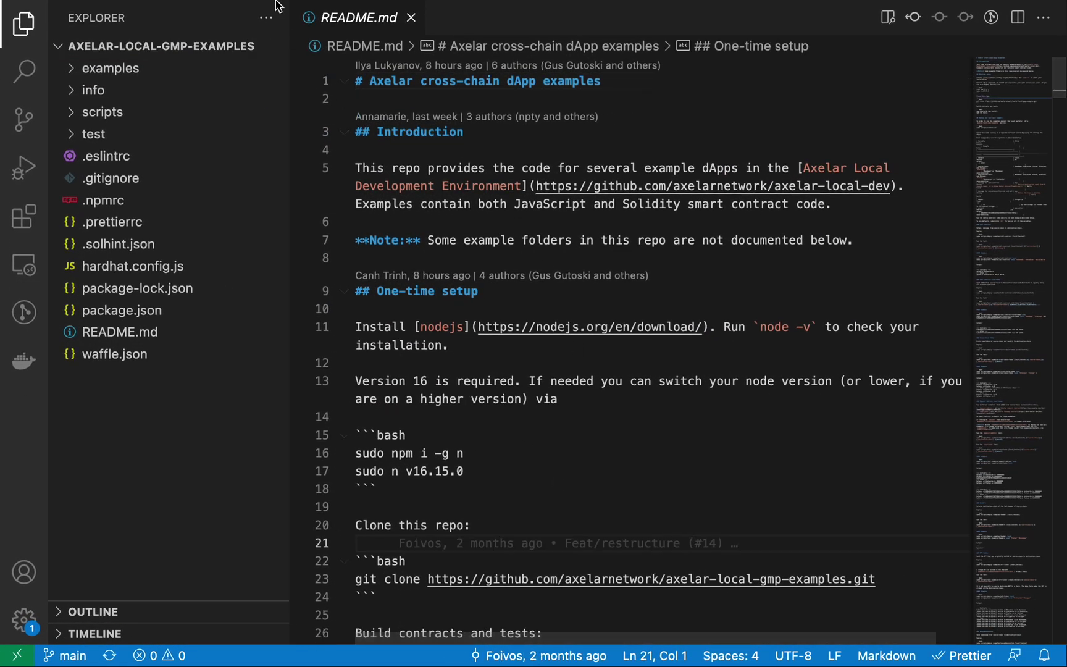
click(424, 9)
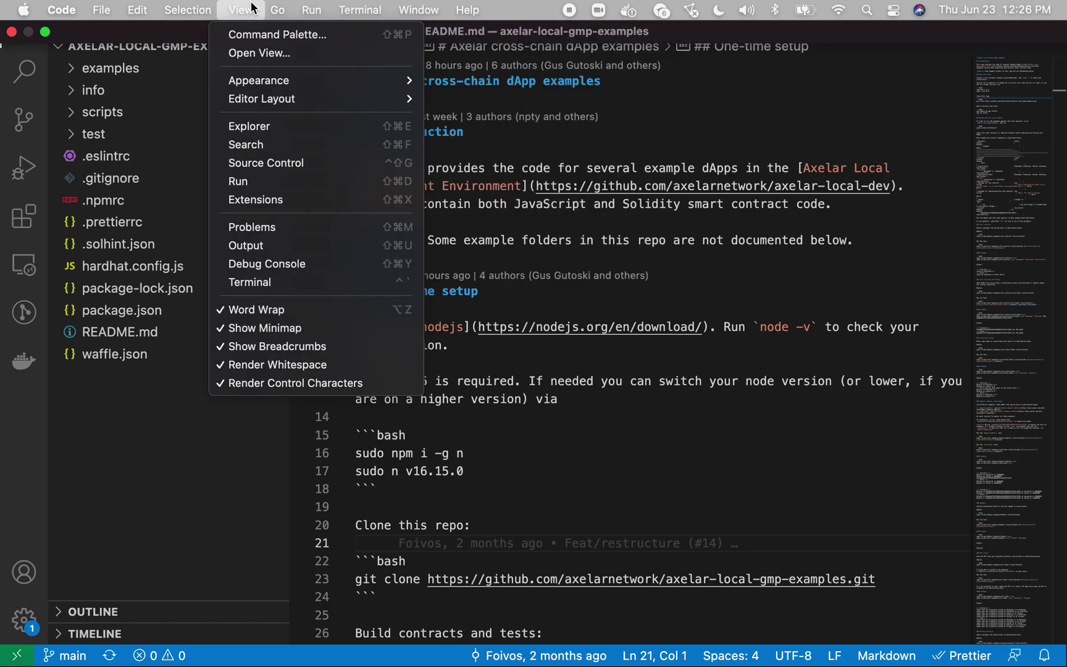
click(372, 33)
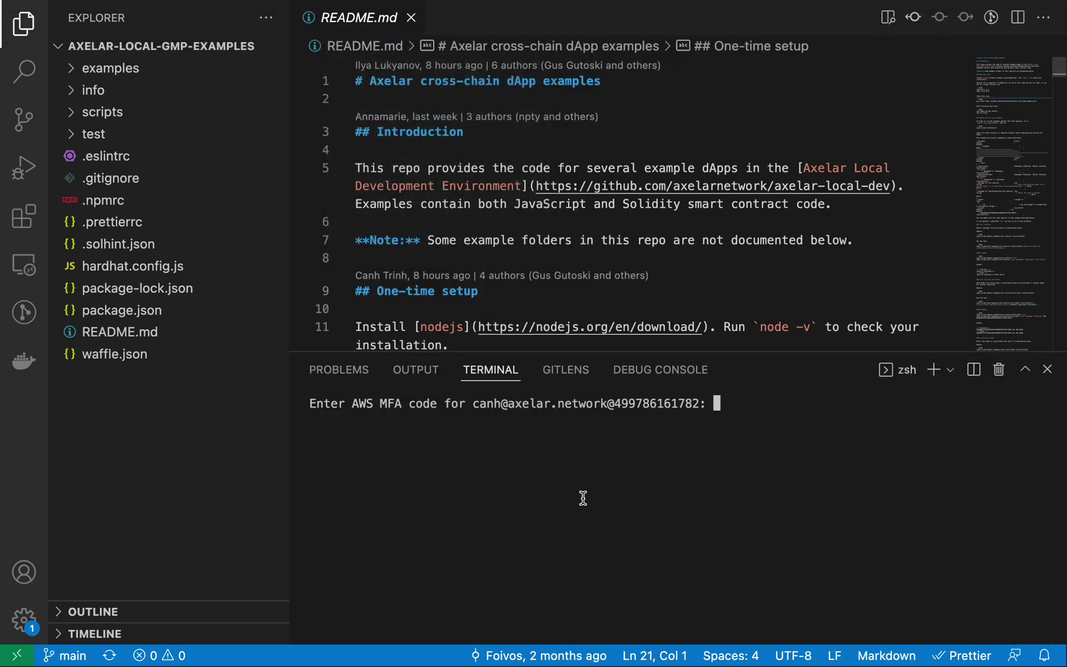
Skip the AWS MFA code prompt without entering a code and clear the terminal
key(Return)
text(clear)
key(Return)
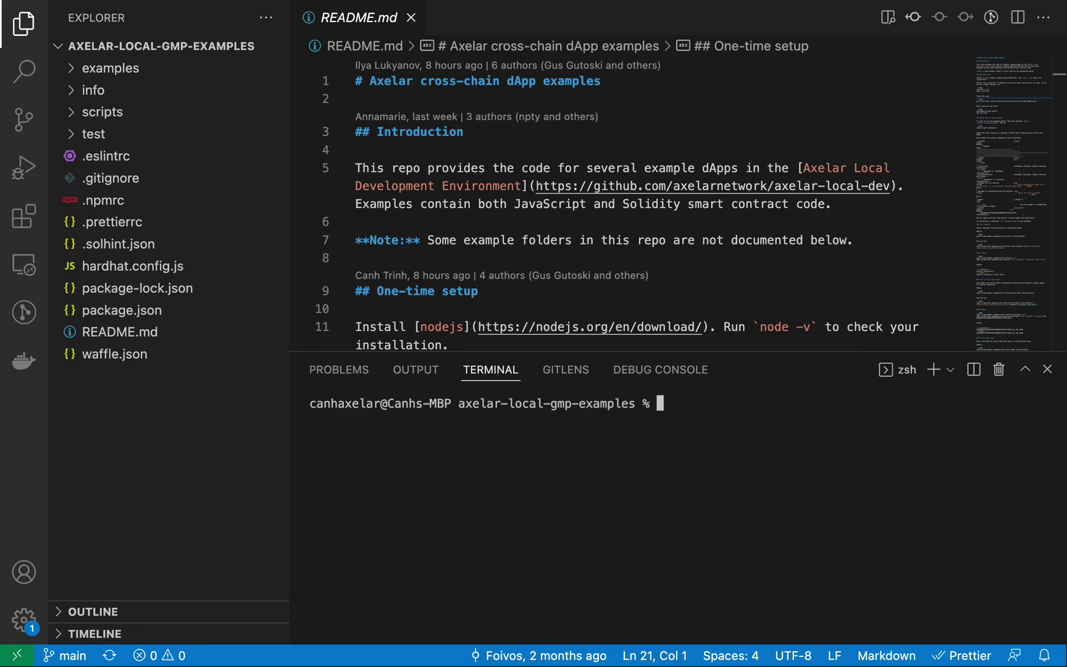
Keep README.md open, give the editor more height, and read the one-time setup instructions down to the contract build commands
click(179, 336)
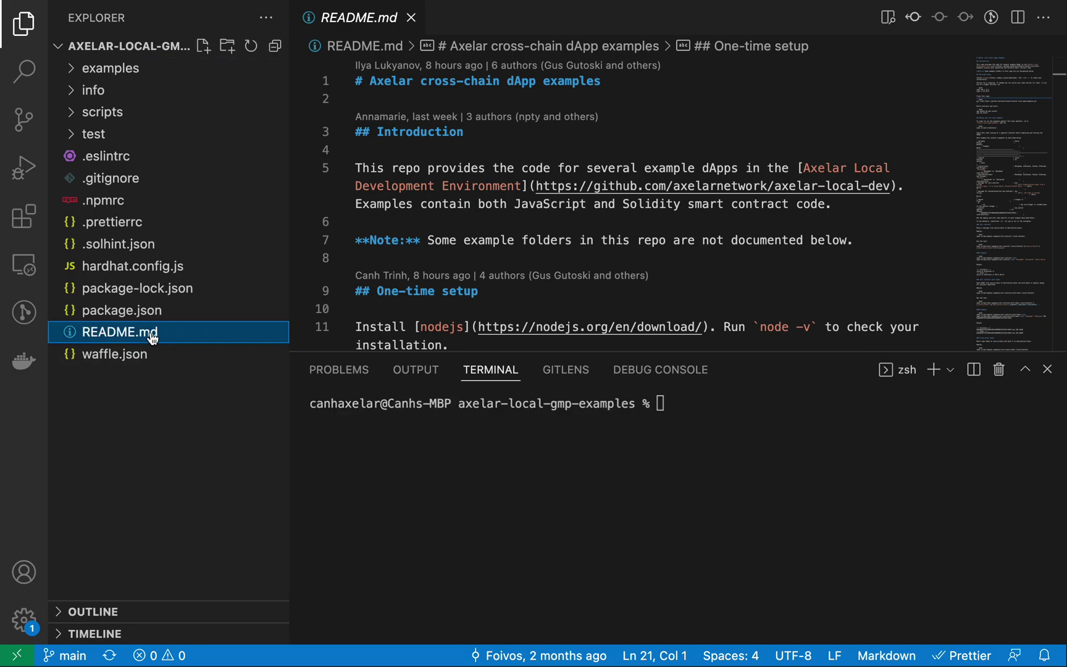
double_click(124, 332)
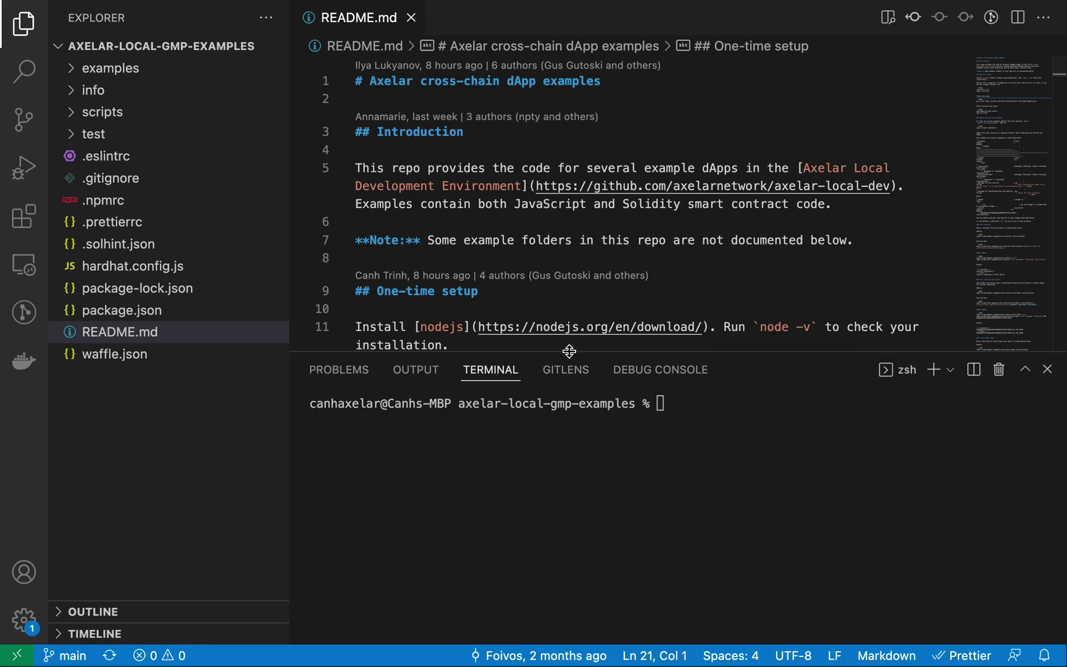
drag(569, 351, 570, 401)
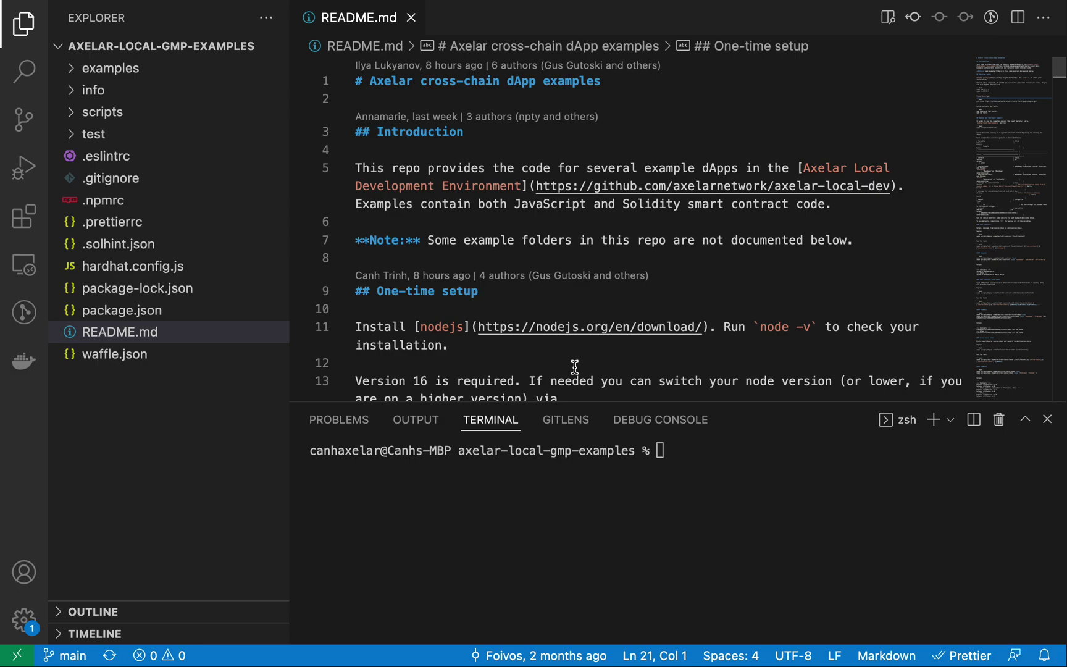
click(741, 513)
scroll(685, 267, down, 4)
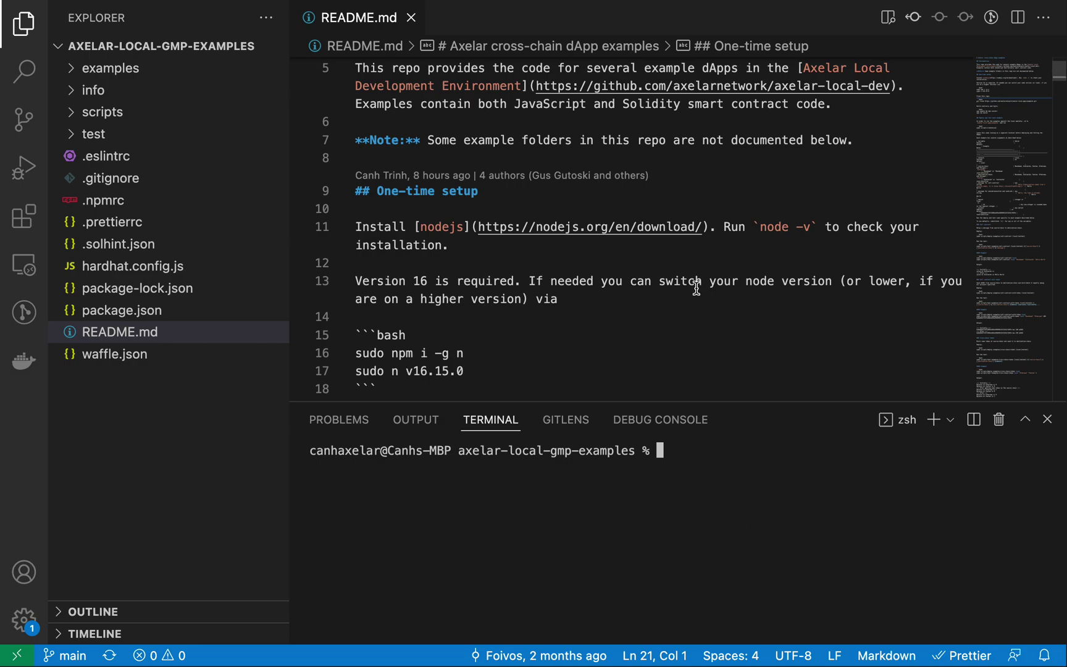
scroll(696, 288, down, 2)
scroll(697, 288, down, 4)
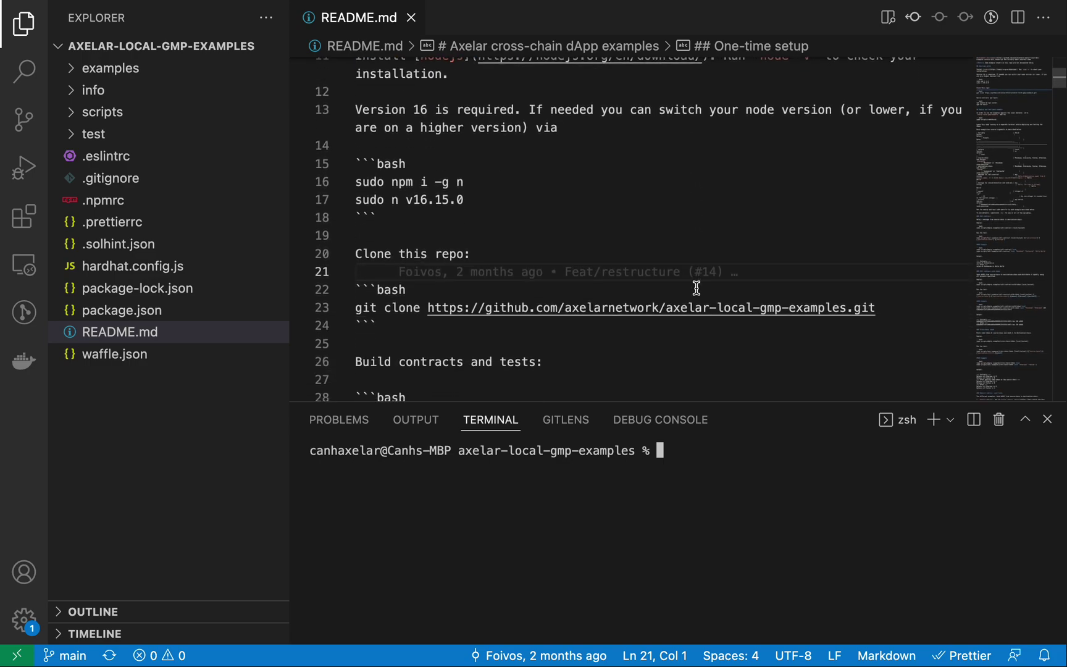
scroll(697, 288, down, 5)
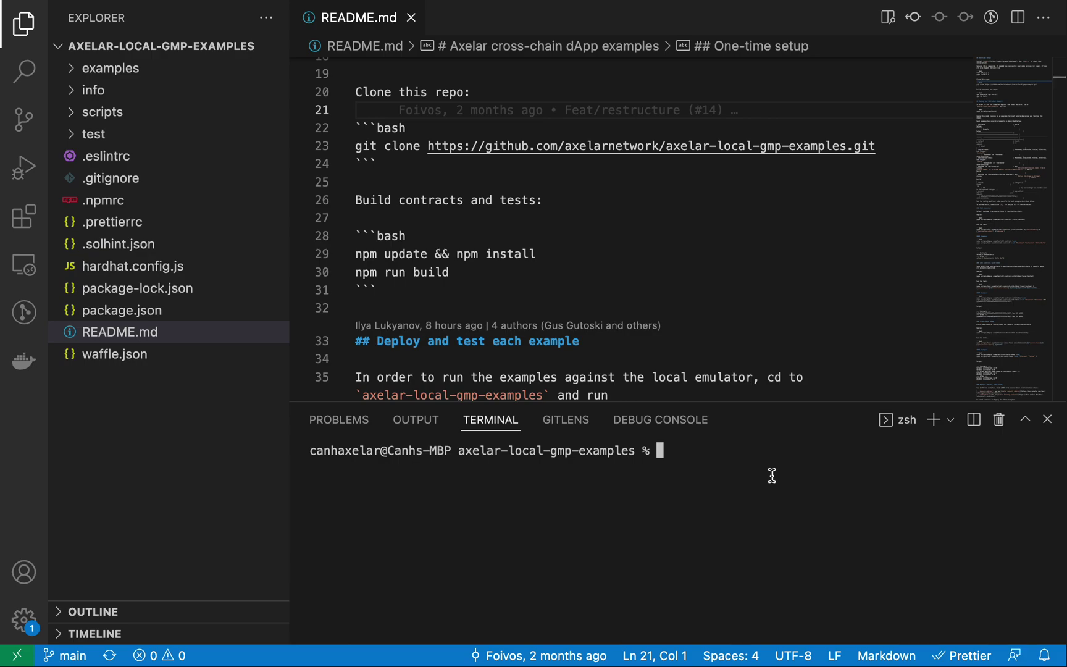
Run "npm update && npm install" in the integrated terminal and enlarge the README editing area slightly
text(npm update )
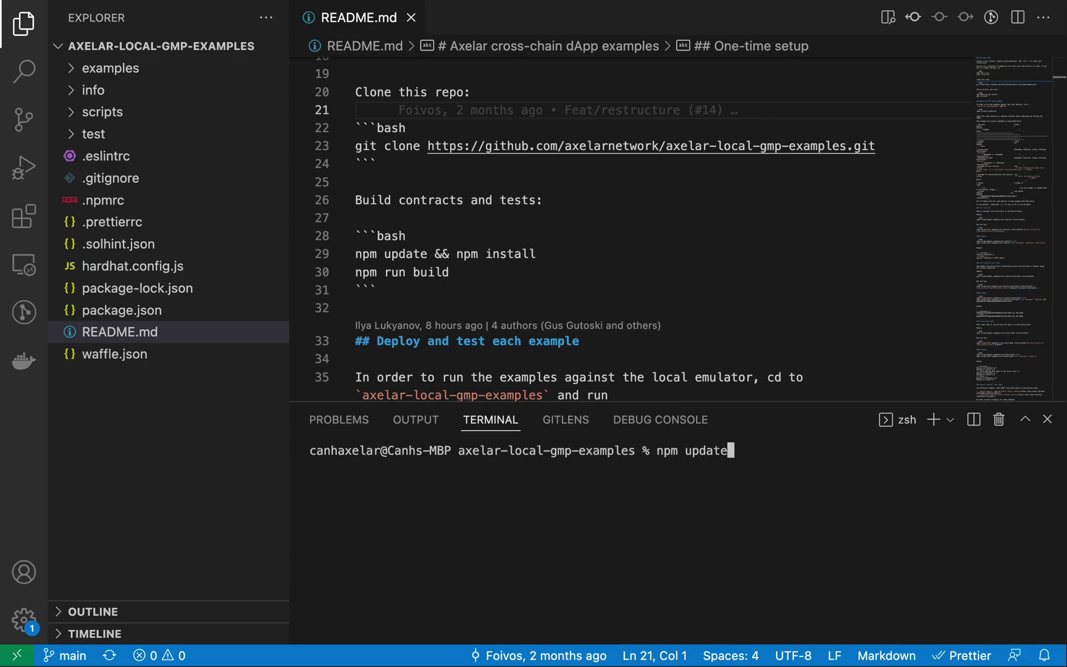
text(&& npm install)
key(Return)
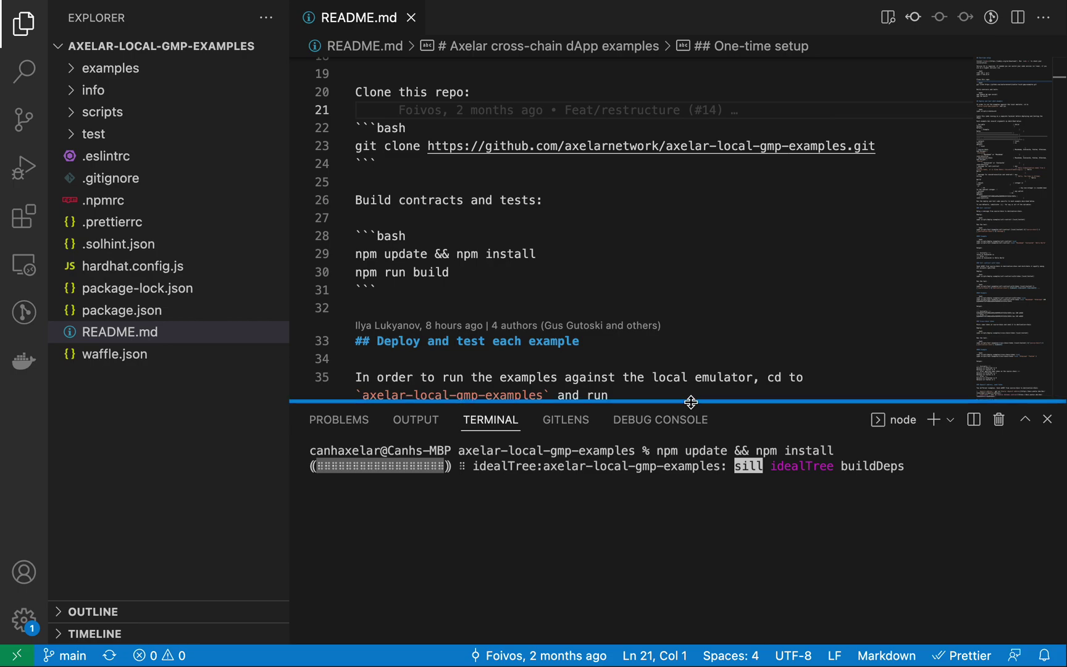
drag(691, 402, 691, 433)
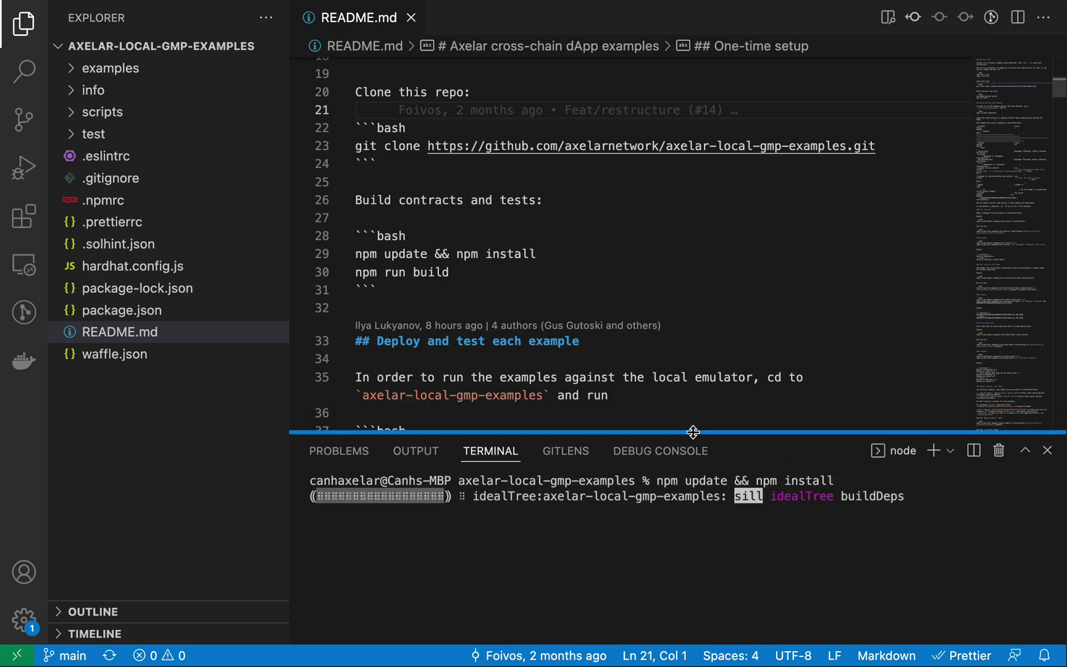
Open index.js from the call-contract example, review its deploy and test functions, and collapse the examples folder
click(68, 69)
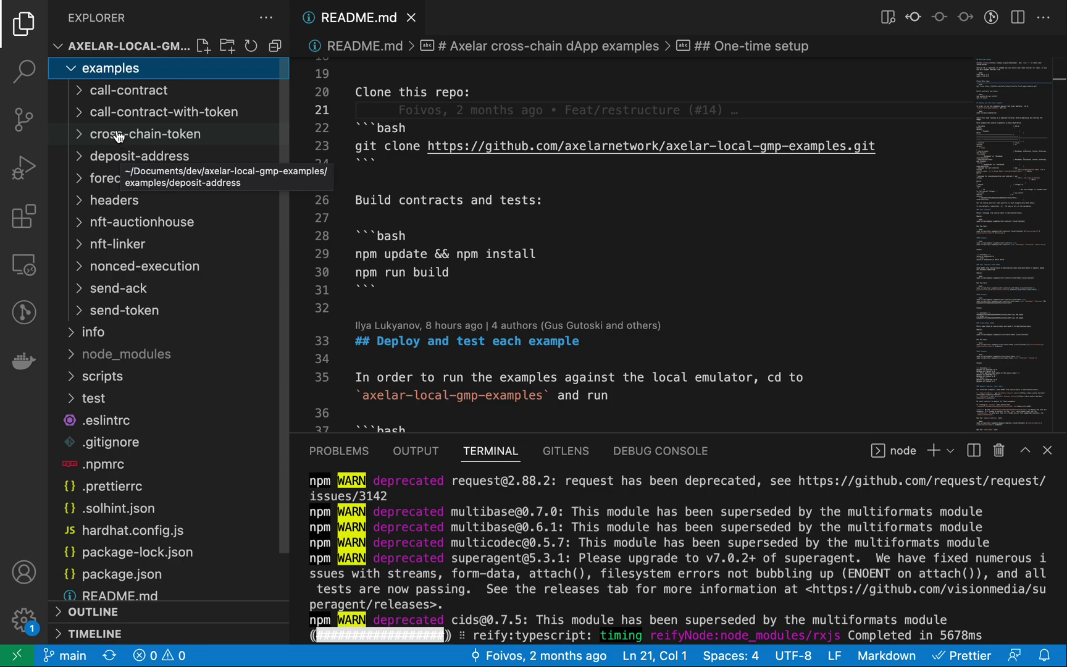
click(82, 91)
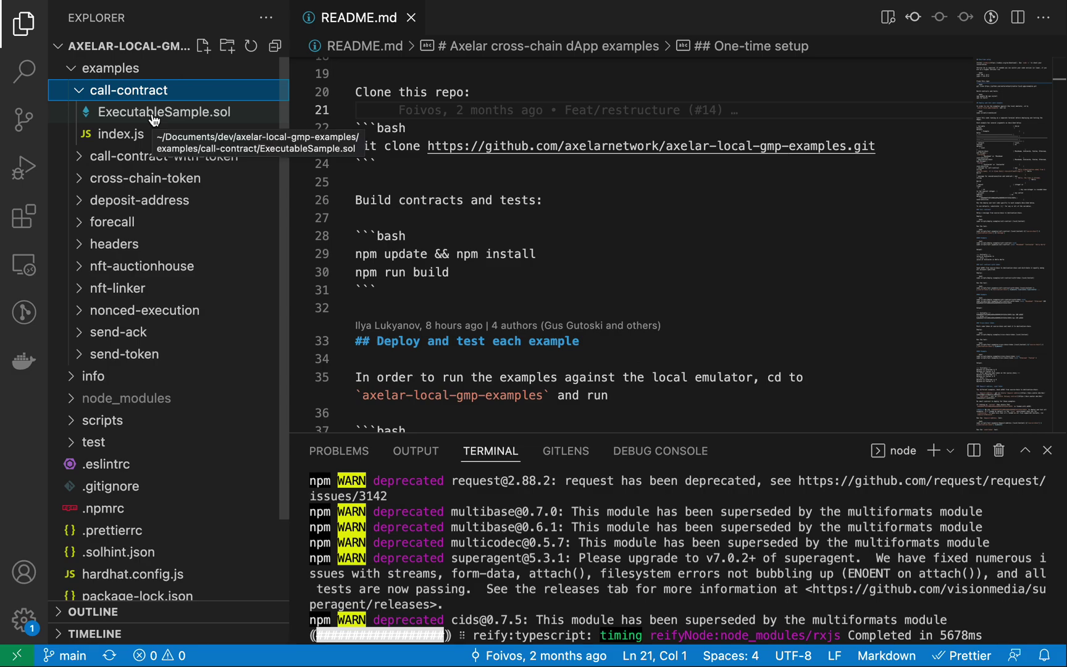
click(120, 137)
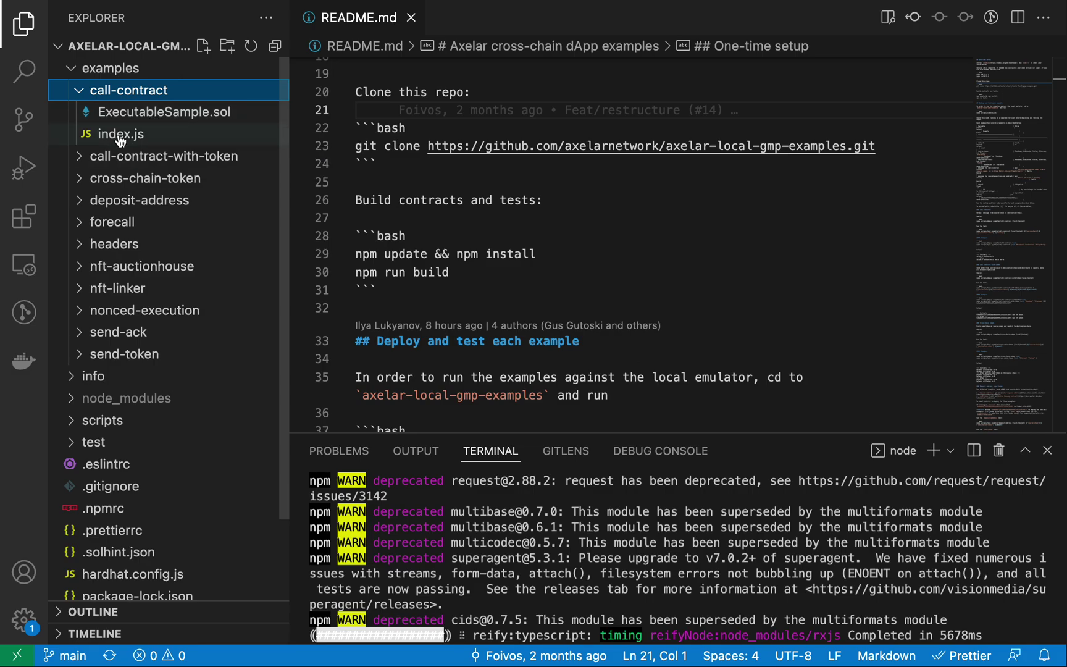
scroll(402, 196, down, 3)
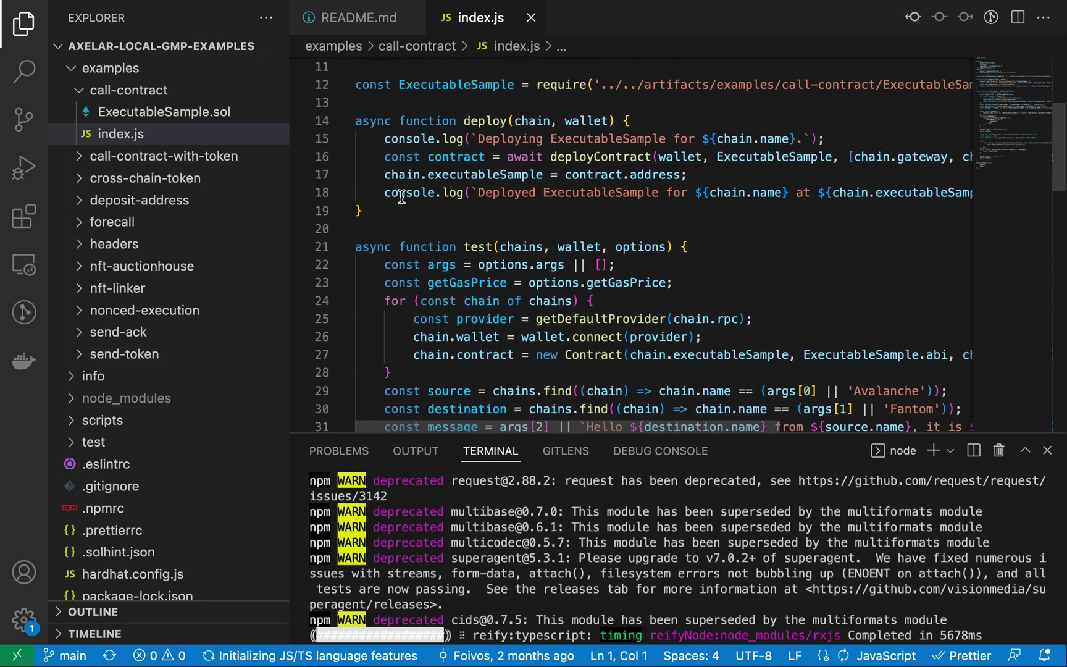
scroll(402, 196, down, 2)
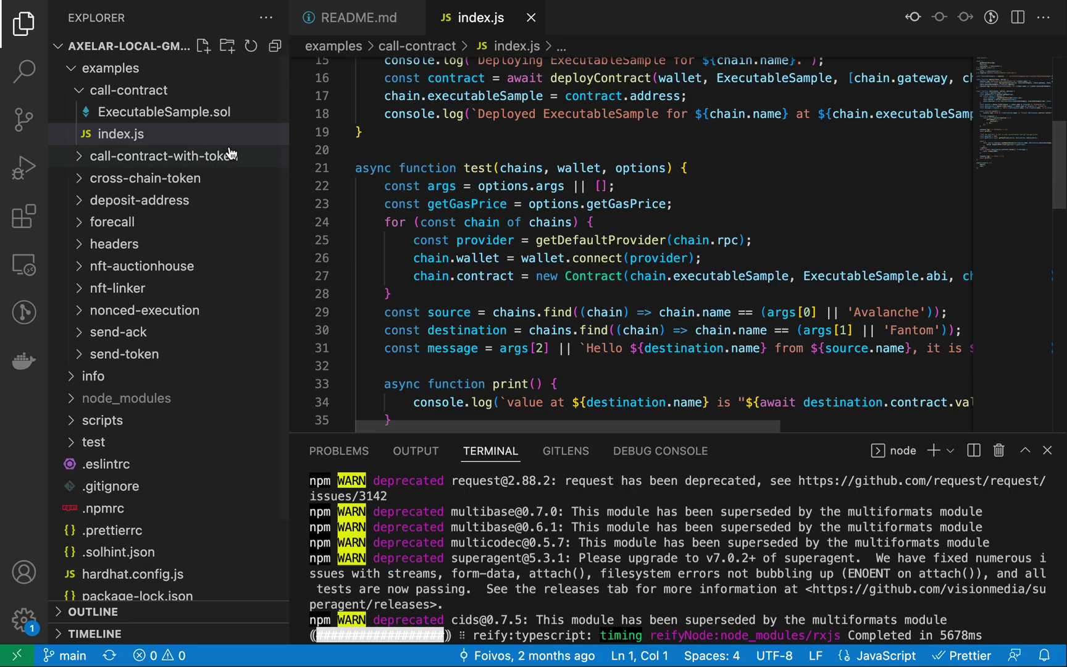
click(74, 69)
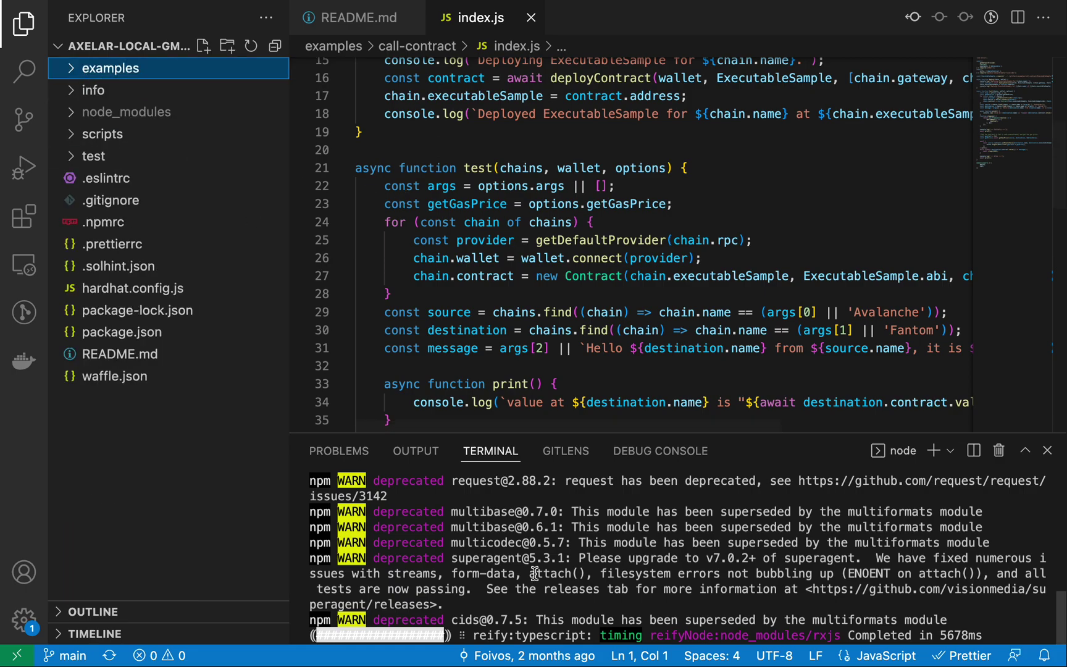
View package.json for the project's npm scripts and open deploy.js from the scripts folder
click(140, 333)
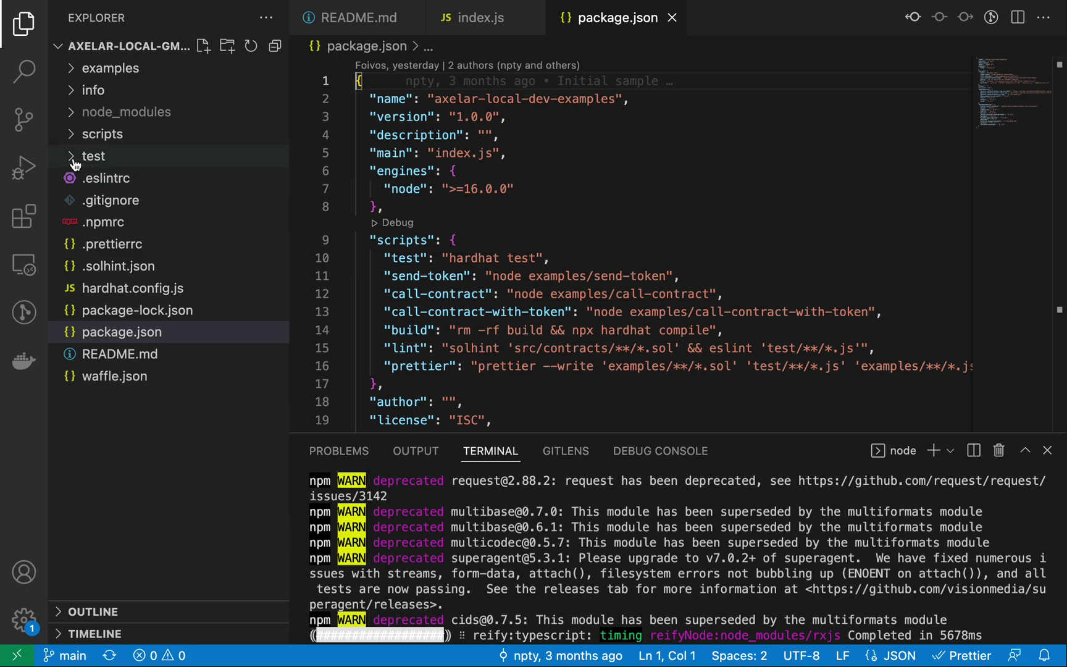
click(74, 136)
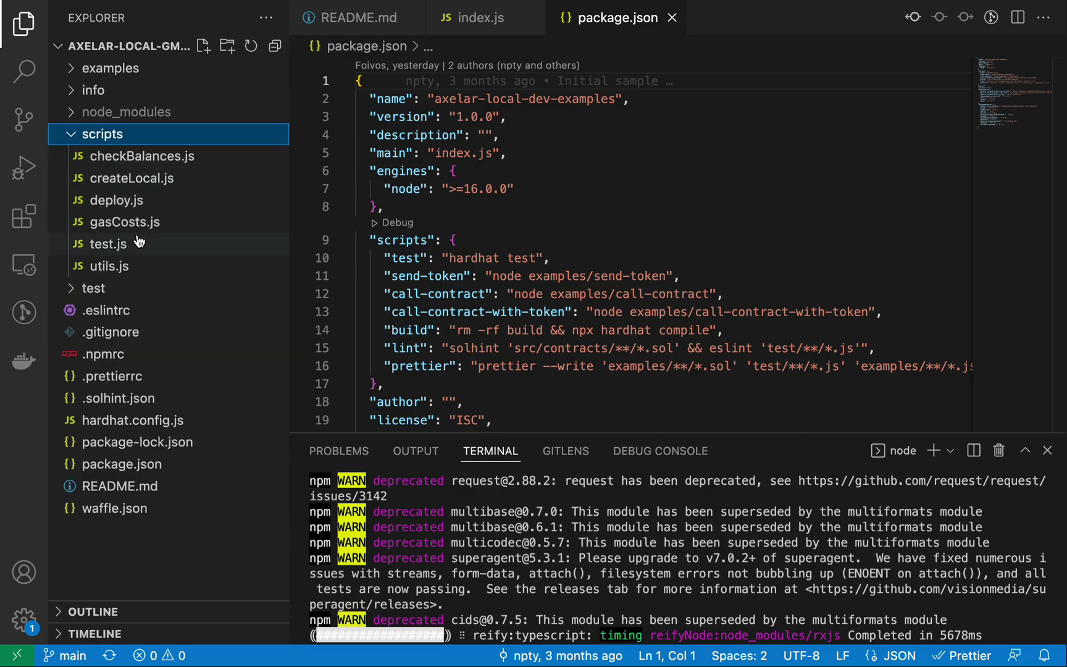
click(117, 201)
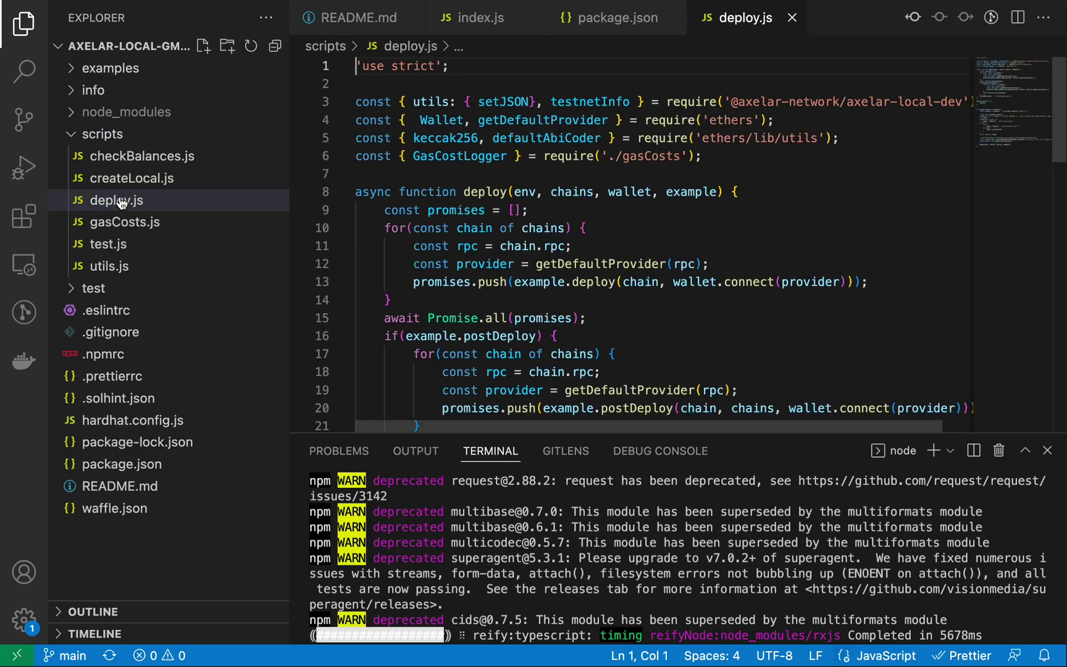
Open test.js from the scripts folder, review its test function, and narrow the file explorer to widen the code view
click(121, 247)
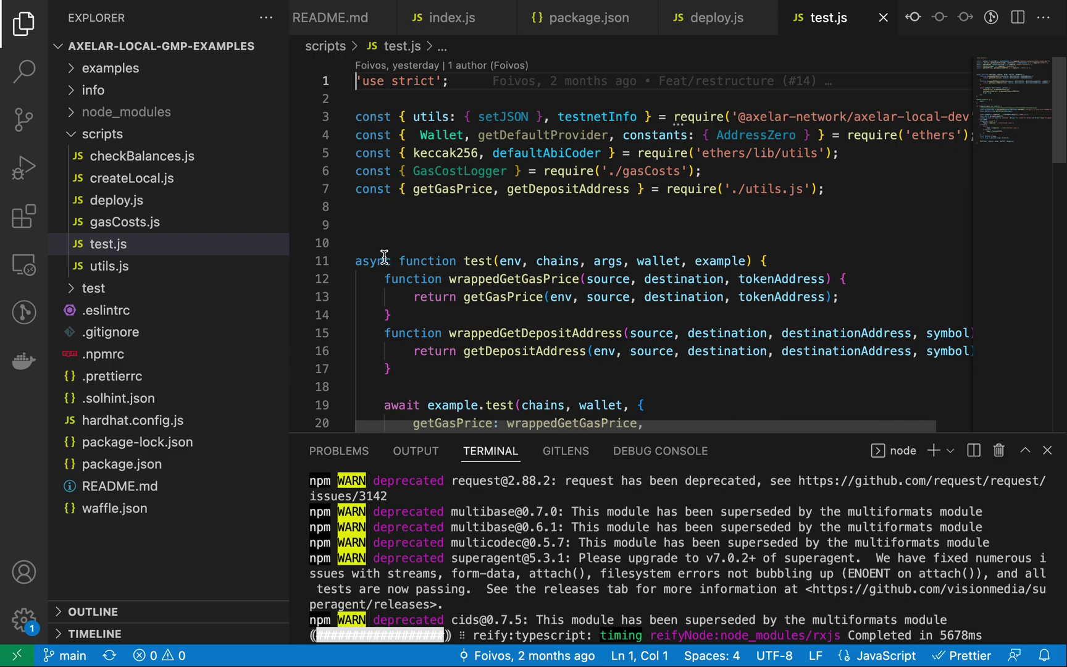
scroll(384, 257, down, 10)
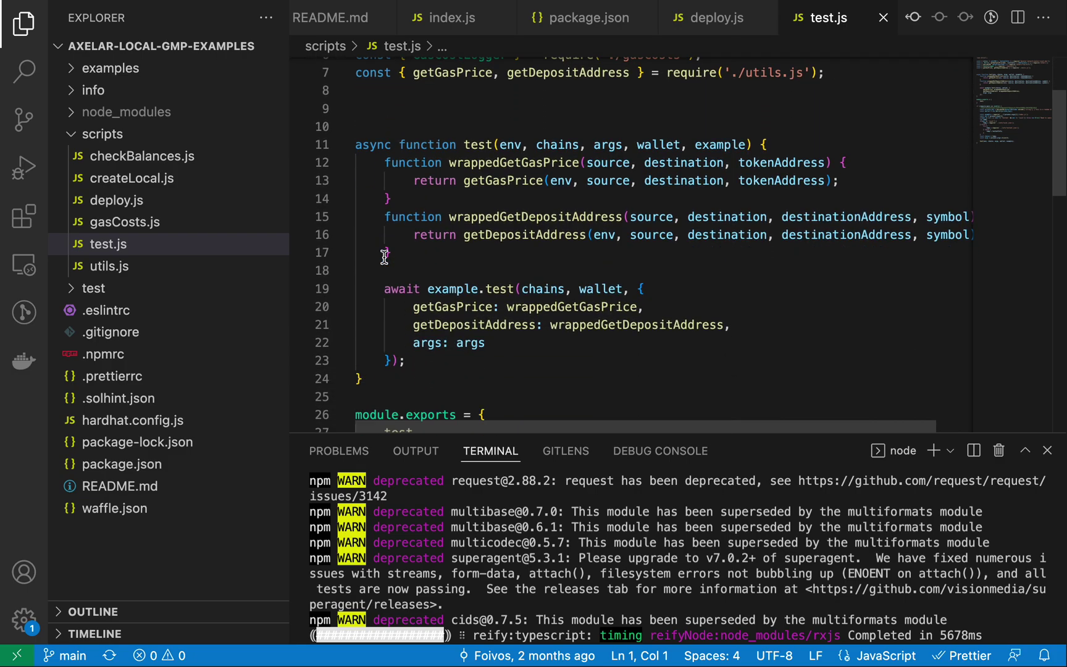
scroll(385, 257, up, 5)
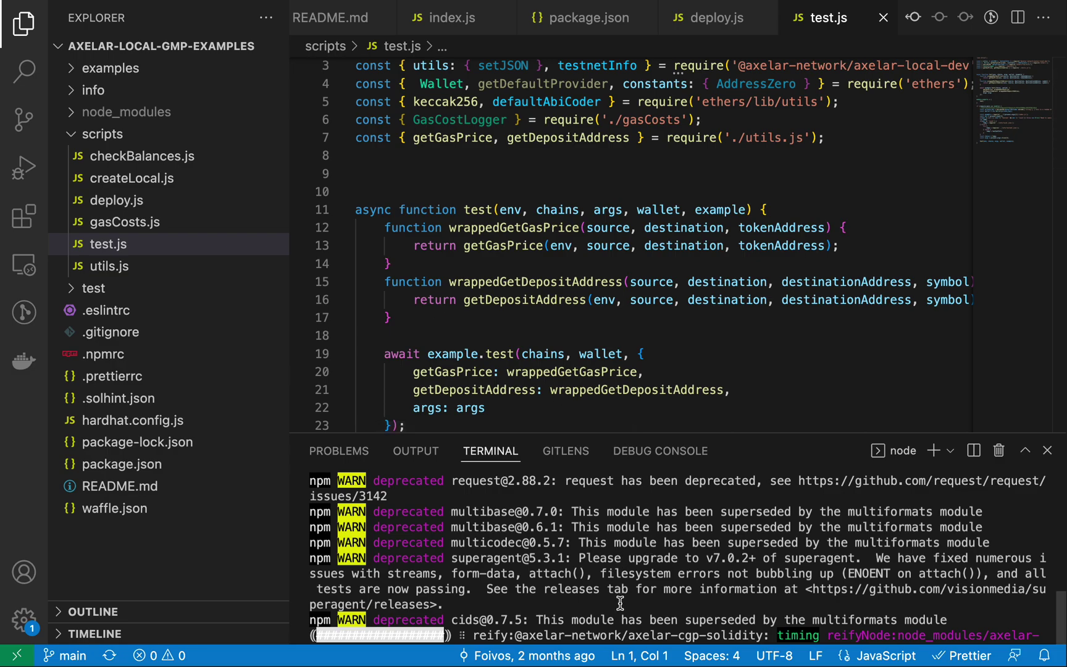
drag(289, 471, 228, 473)
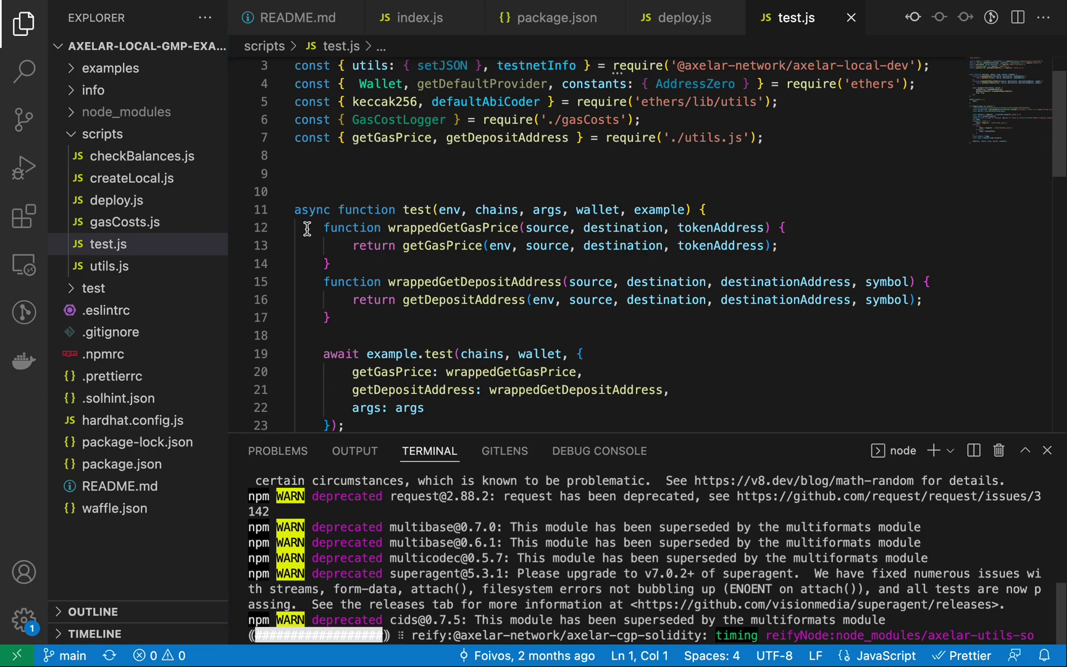
Return to README.md and read through the table of arguments for the examples
click(284, 26)
scroll(512, 241, up, 1)
scroll(513, 242, down, 10)
scroll(514, 243, down, 2)
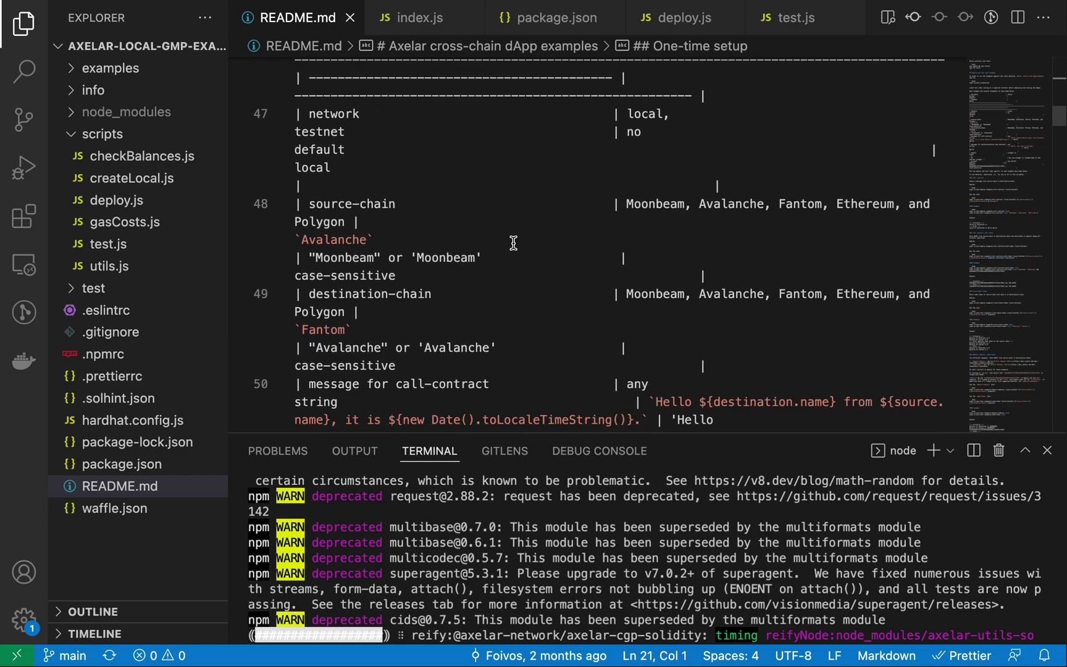
scroll(513, 243, down, 5)
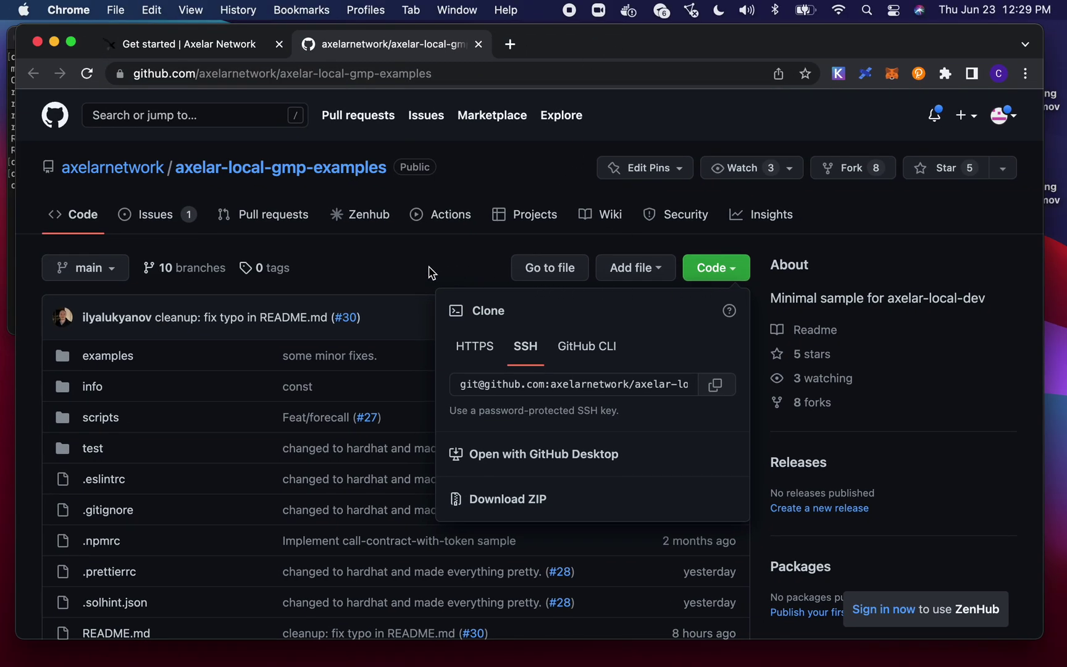
On the repository's GitHub page in Chrome, dismiss the clone options, read the setup and deployment instructions, and return to VS Code
click(431, 272)
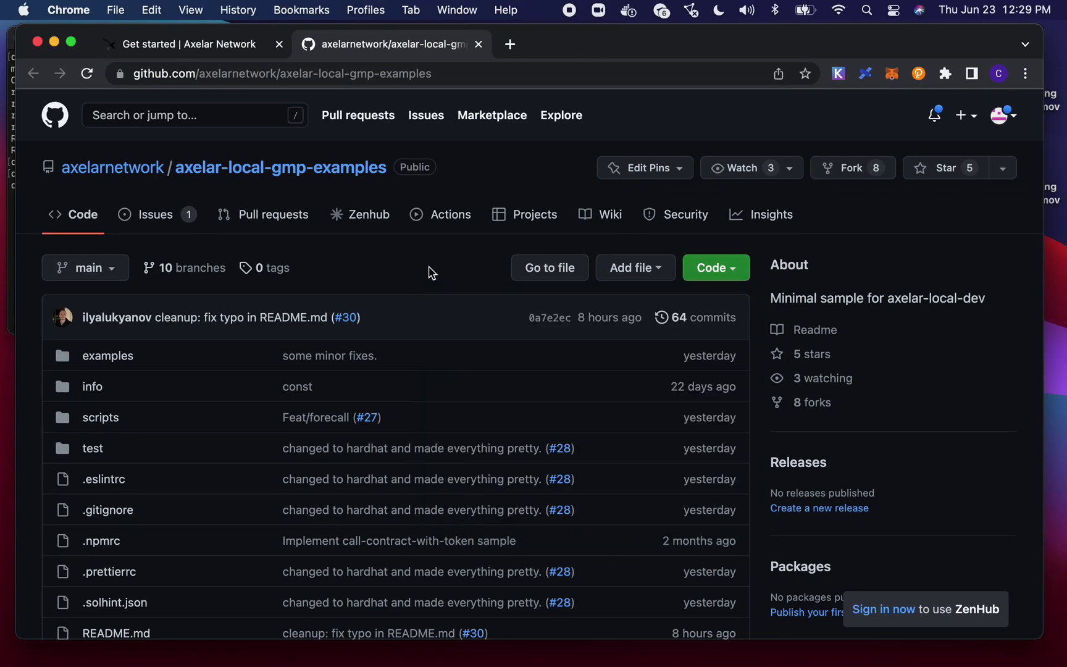
scroll(430, 273, down, 10)
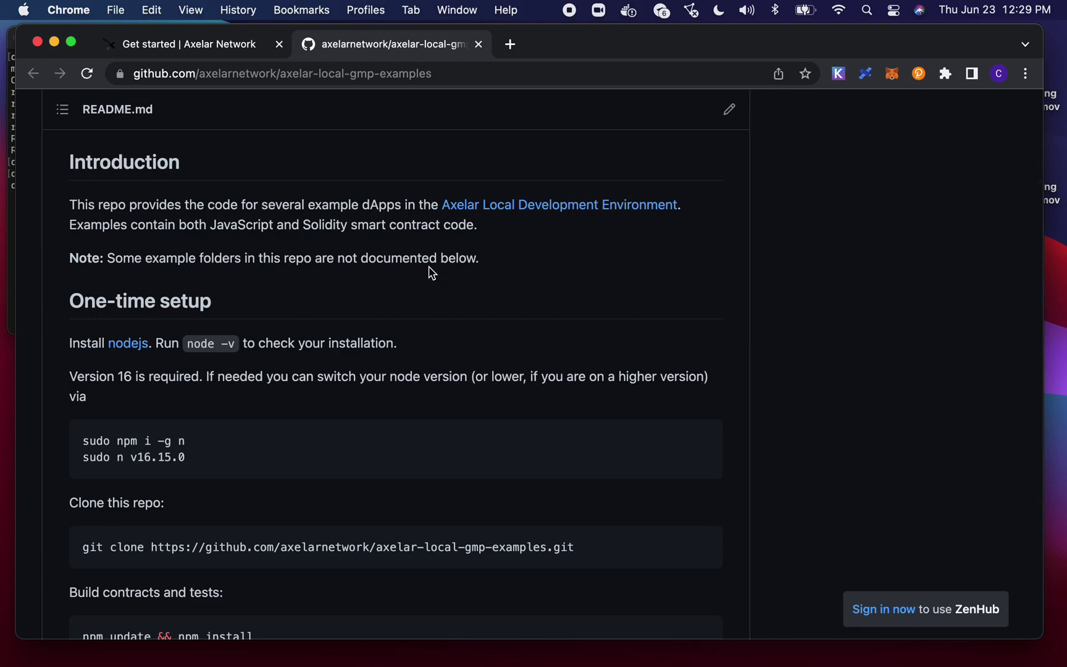
scroll(431, 272, down, 1)
scroll(430, 272, down, 4)
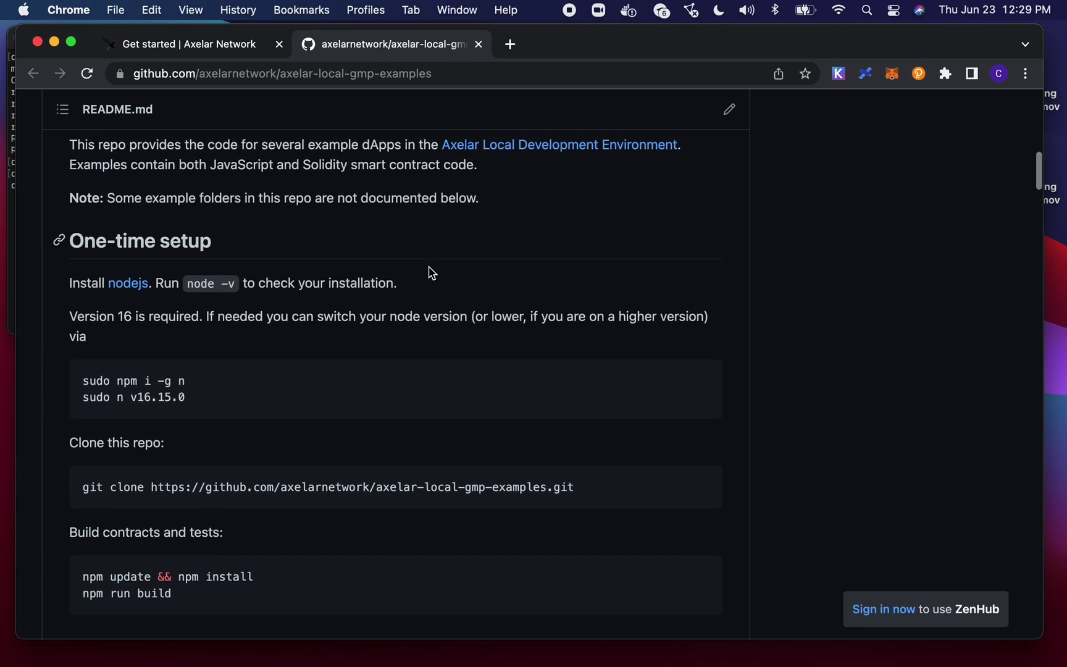
scroll(430, 273, down, 4)
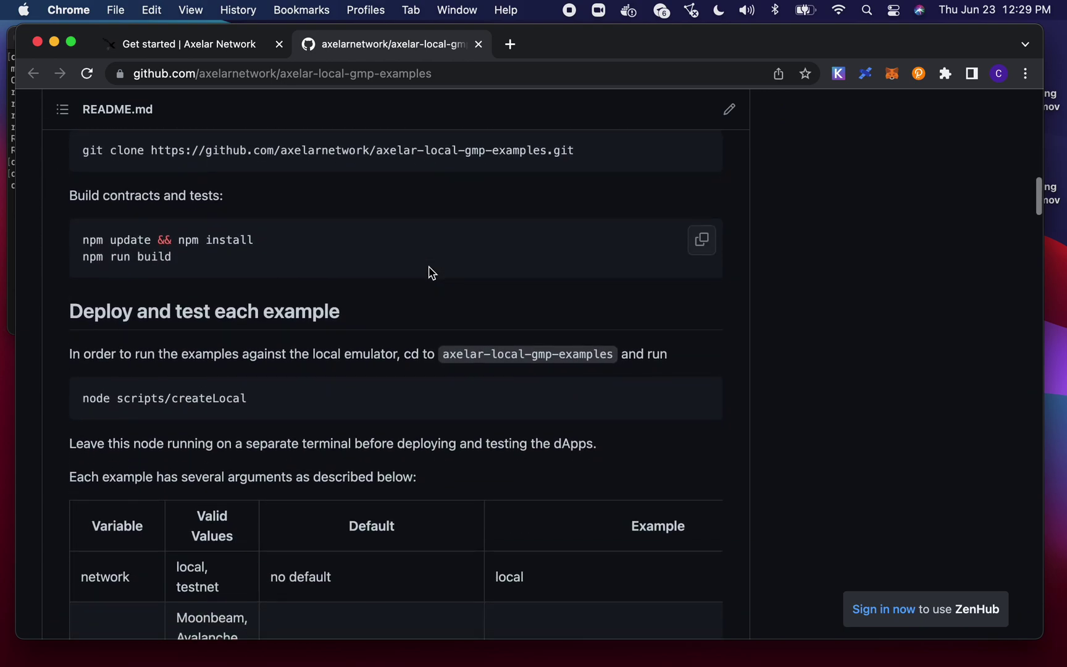
key(ctrl+Right)
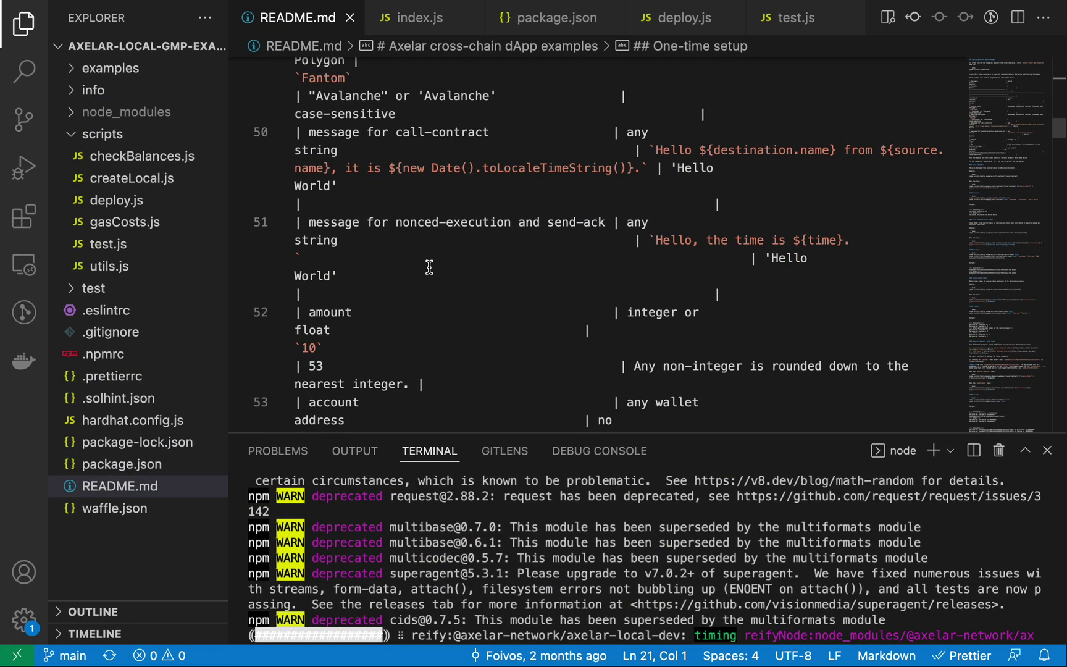
Give the terminal more height and check the contract build command in the GitHub README
drag(566, 432, 567, 355)
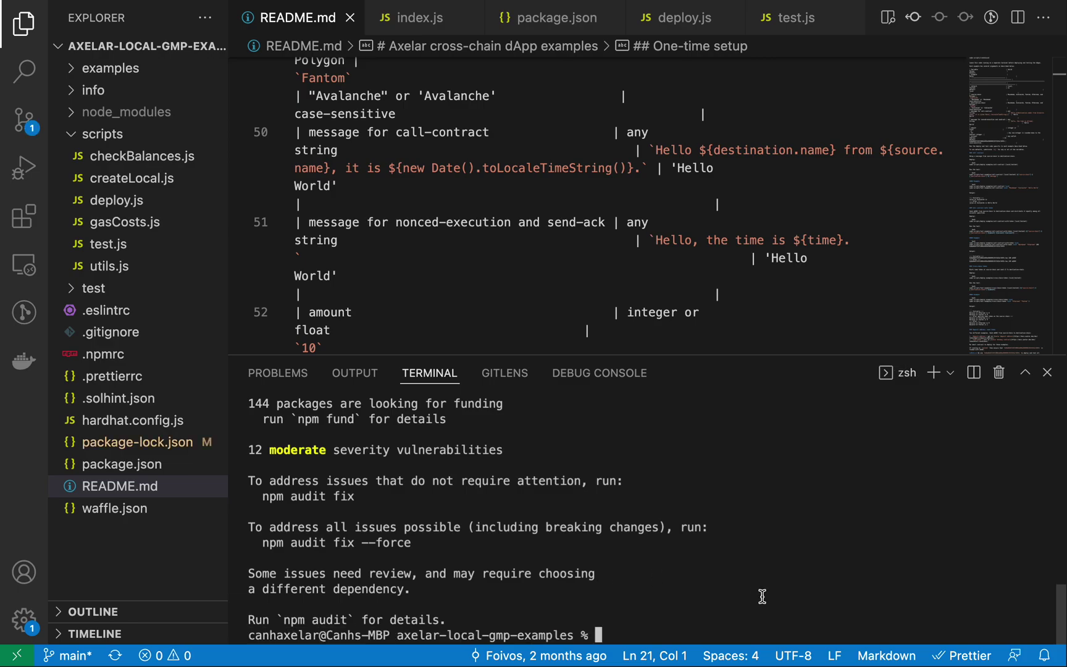
key(super+Tab)
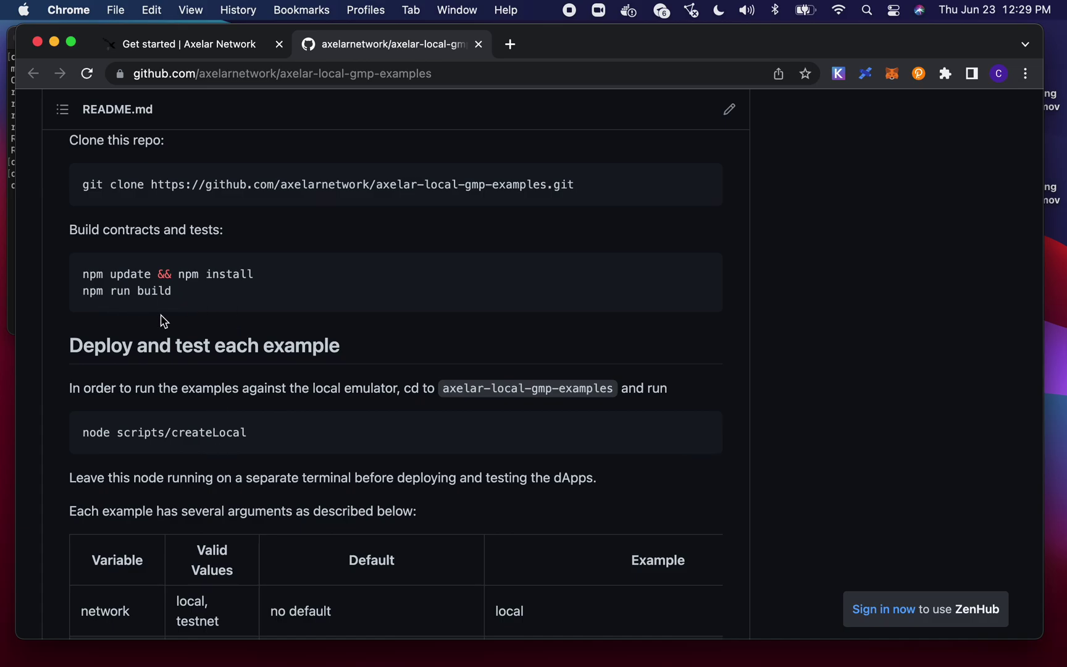
key(super+Tab)
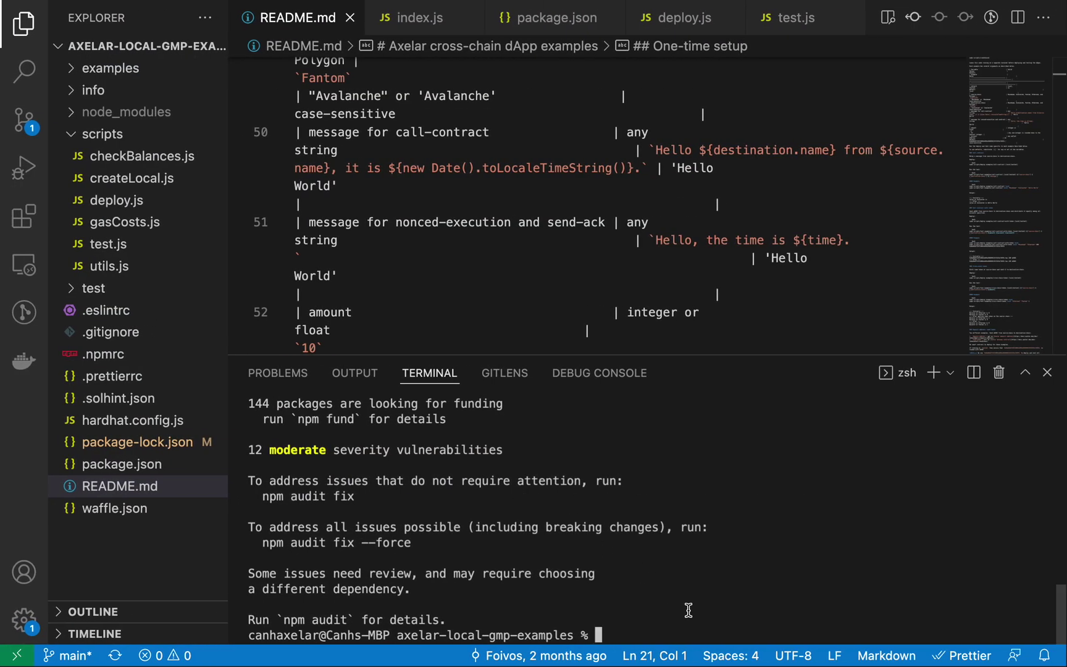
Run "npm run build" in the terminal, collapse the scripts folder, and expand the examples and call-contract folders
click(70, 134)
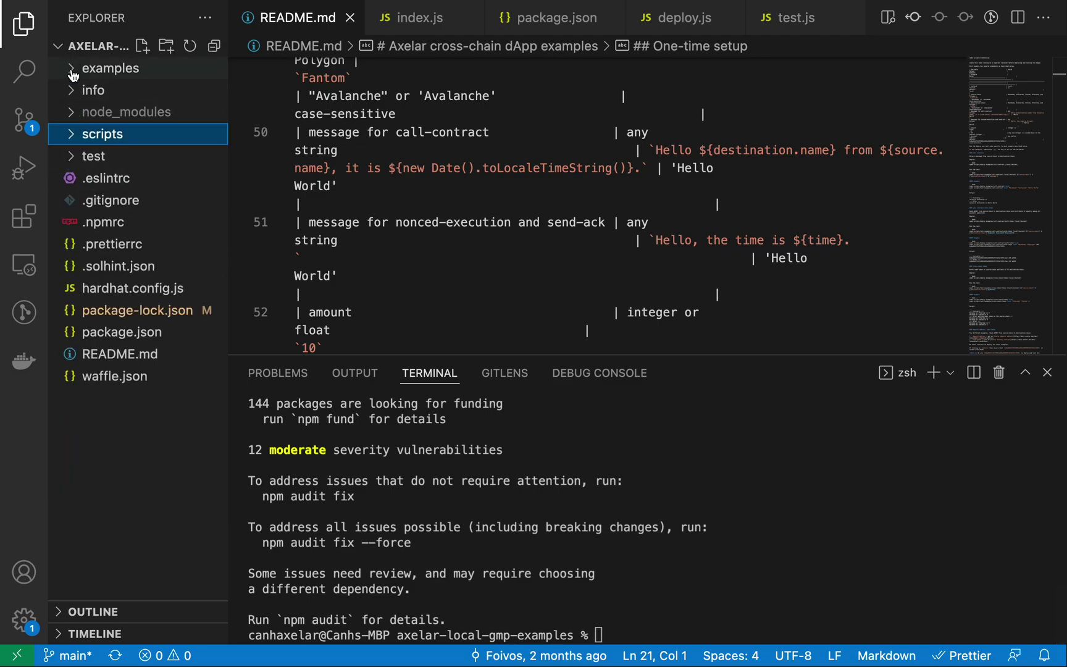
click(72, 69)
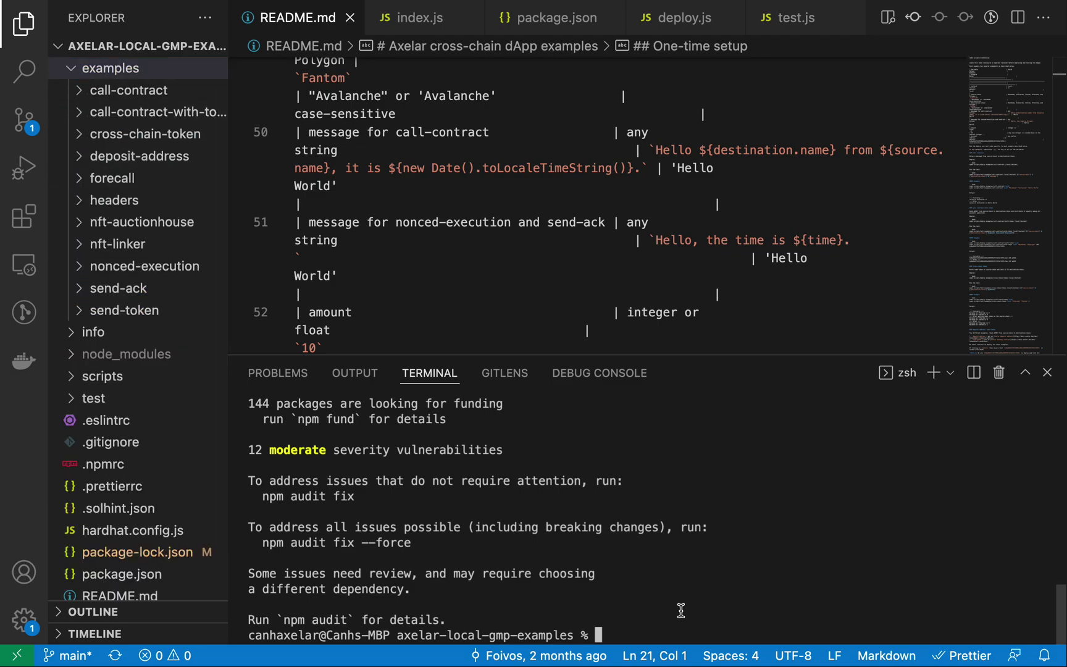
text(npm run build)
key(Return)
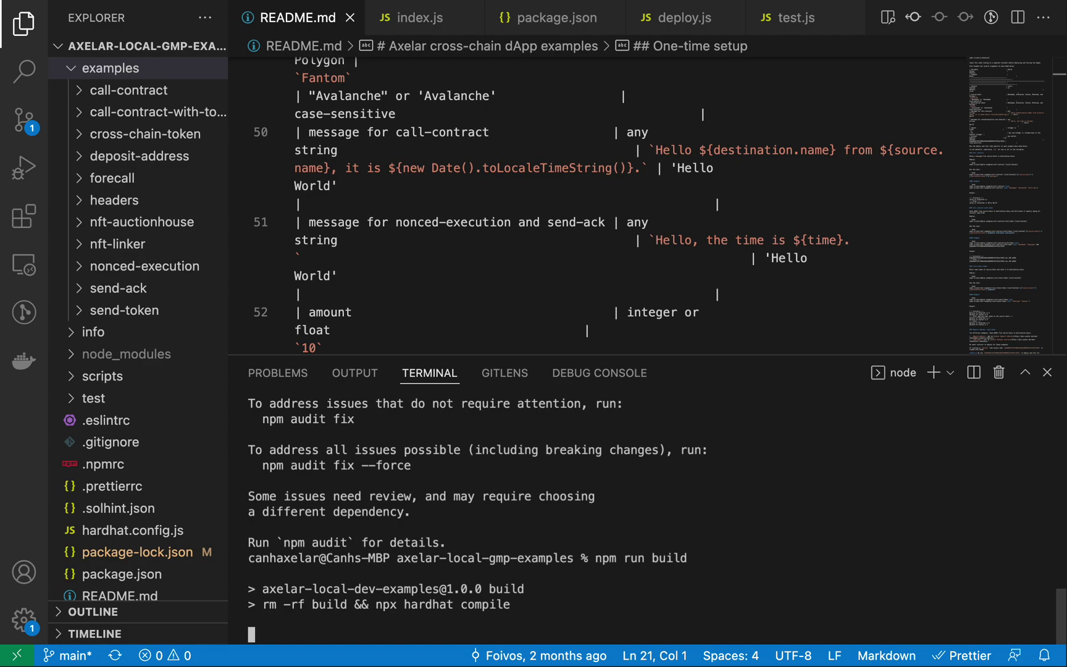
click(84, 91)
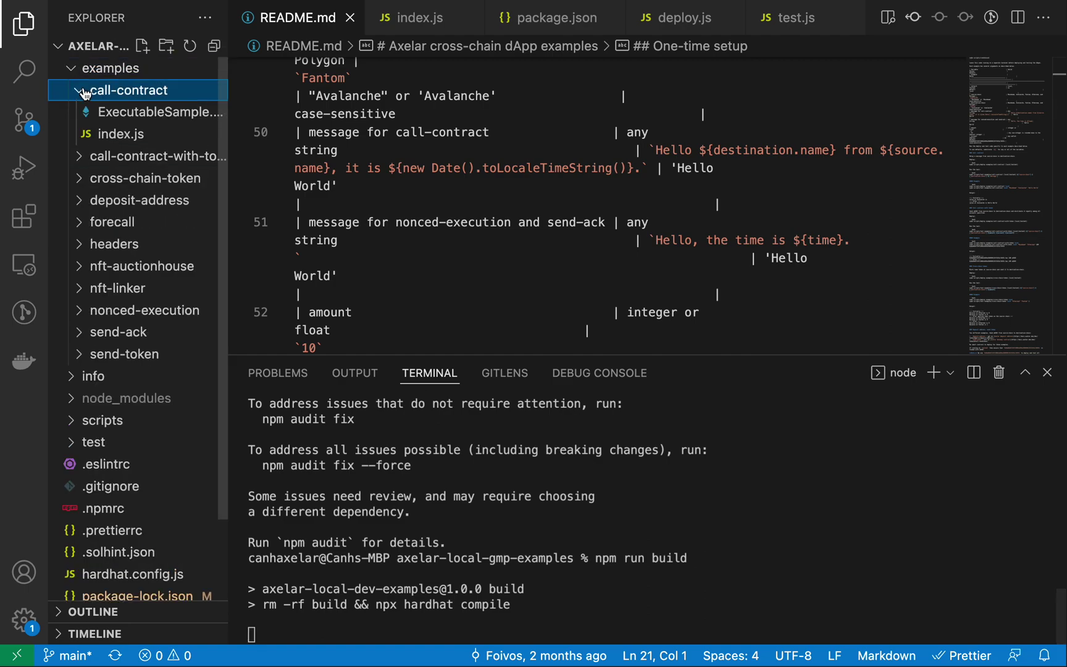
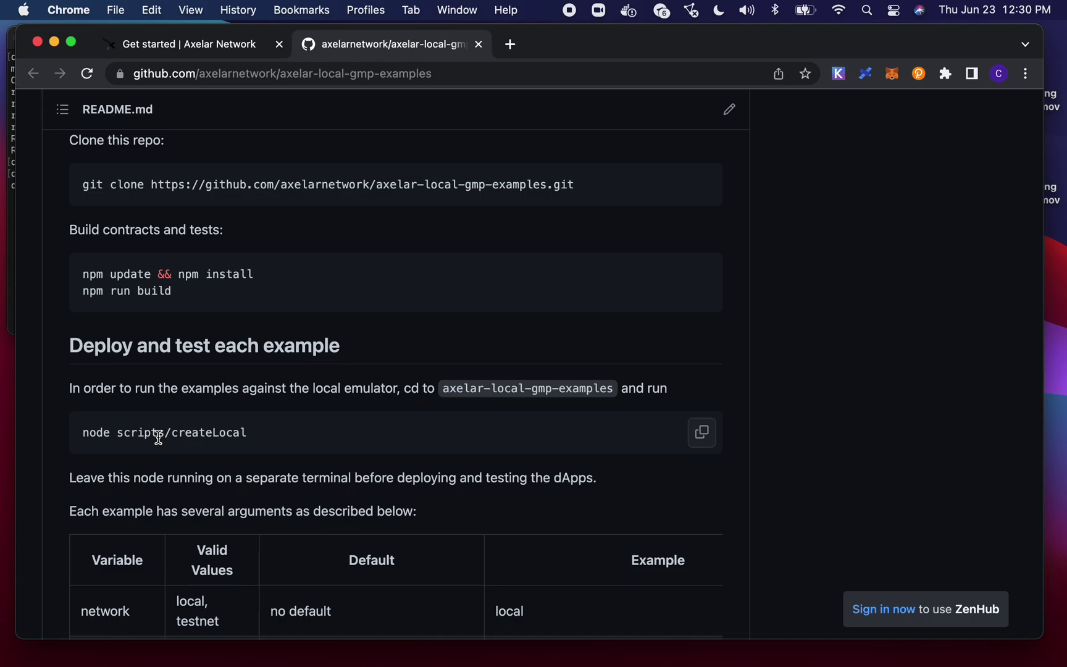
Split the VS Code terminal, skip the AWS MFA code prompt by leaving it empty, and clear the new pane
key(super+Tab)
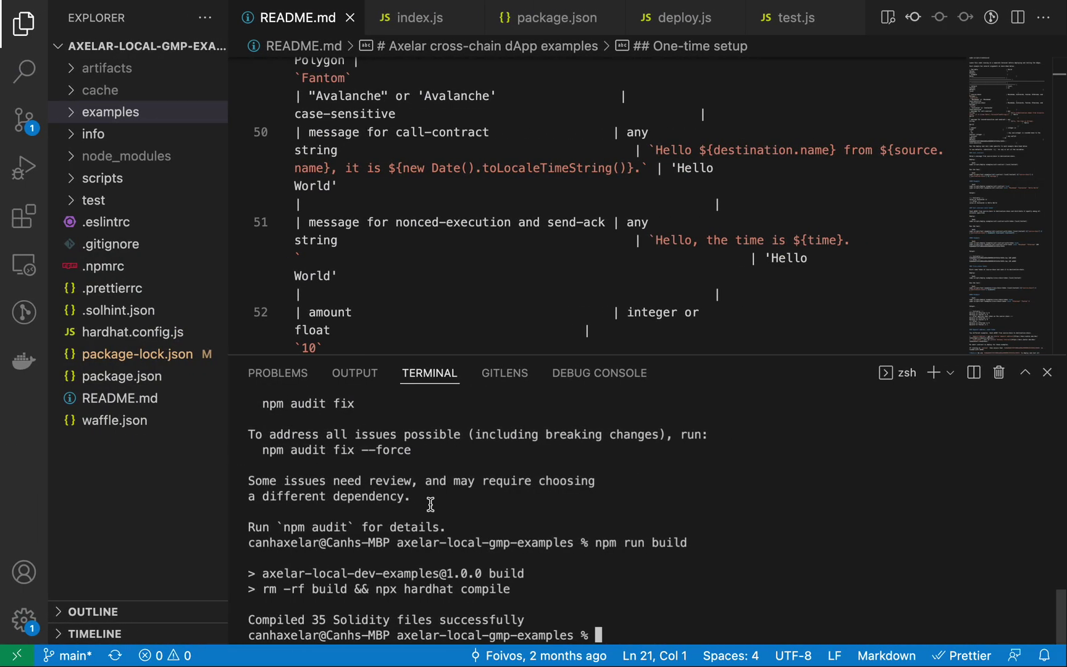
right_click(711, 561)
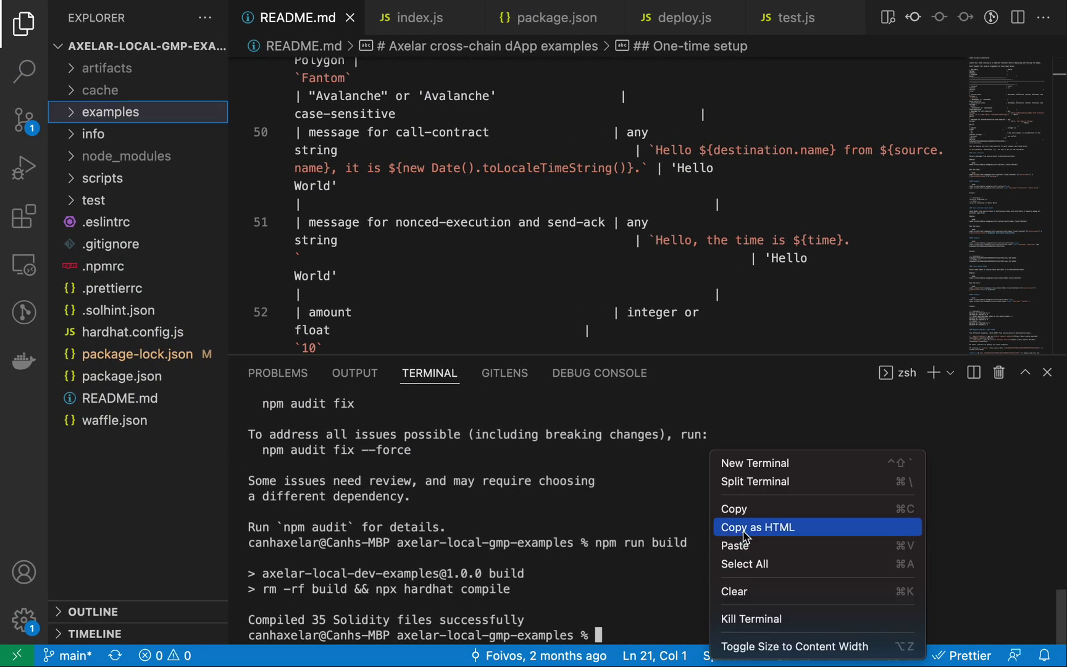
click(779, 482)
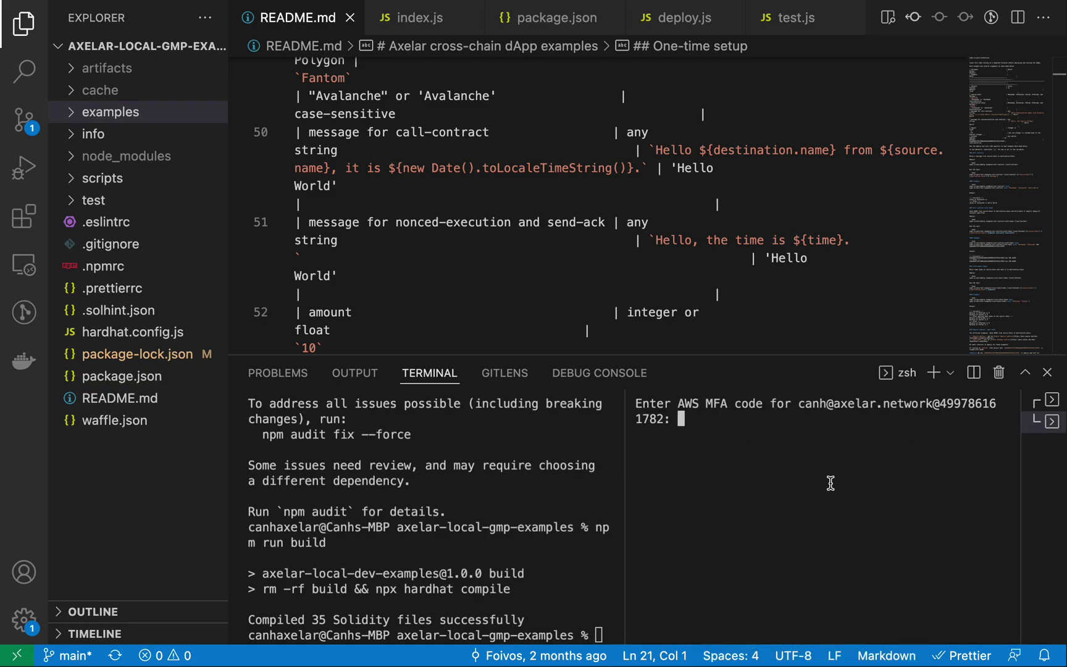
key(Return)
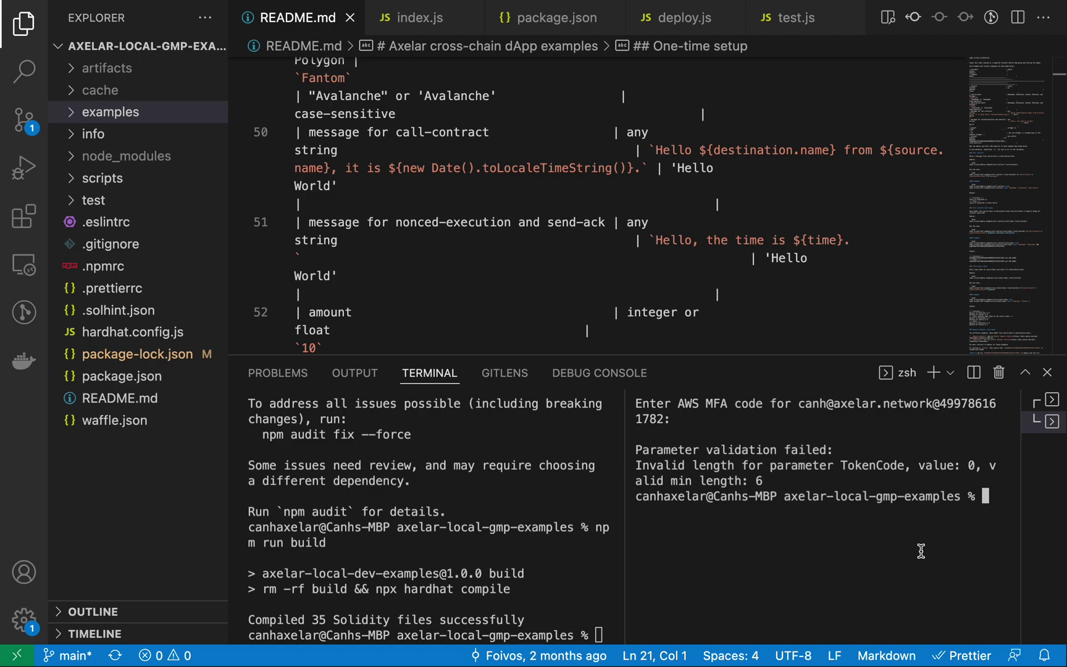
text(clear)
key(Return)
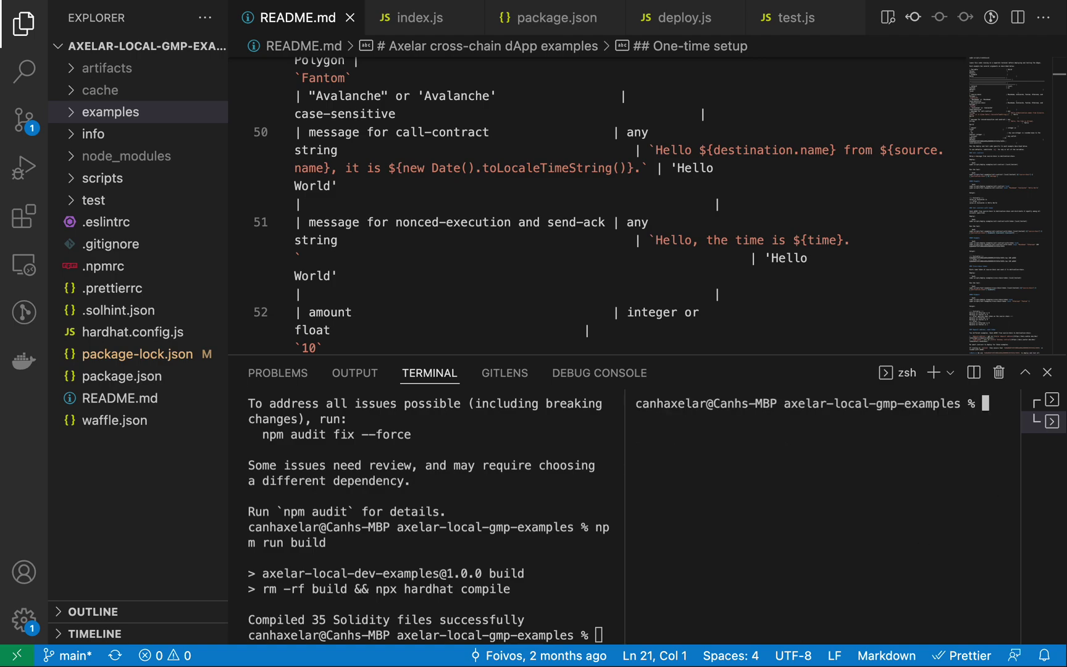
Run "node scripts/createLocal" in the new terminal pane and enlarge that pane to review the deployment output
text(node scripts/createLocal)
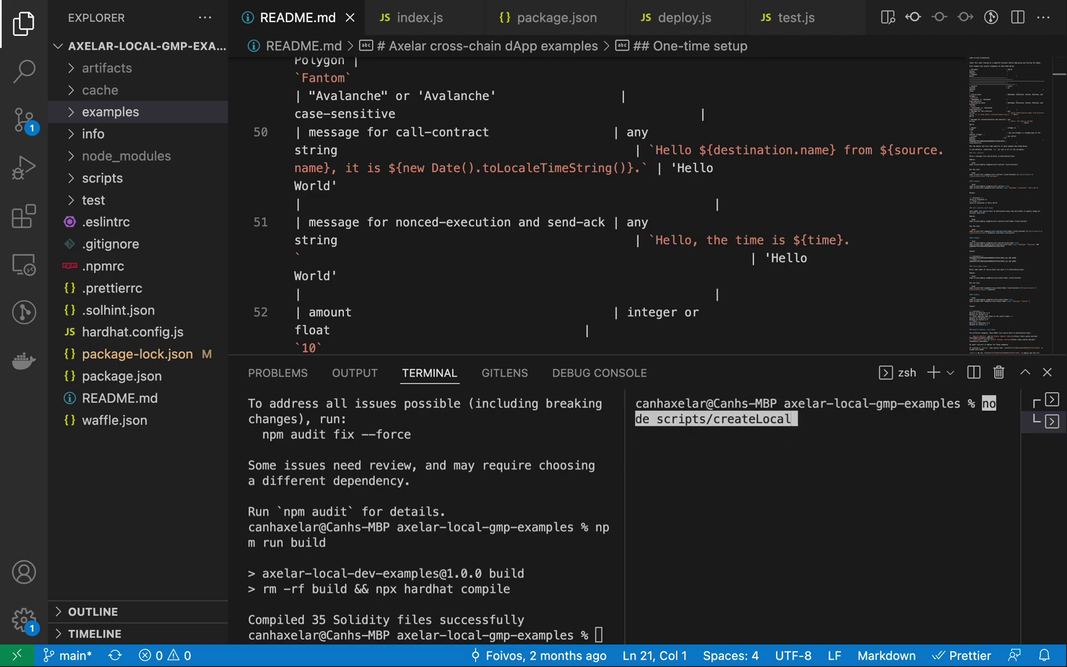
key(Return)
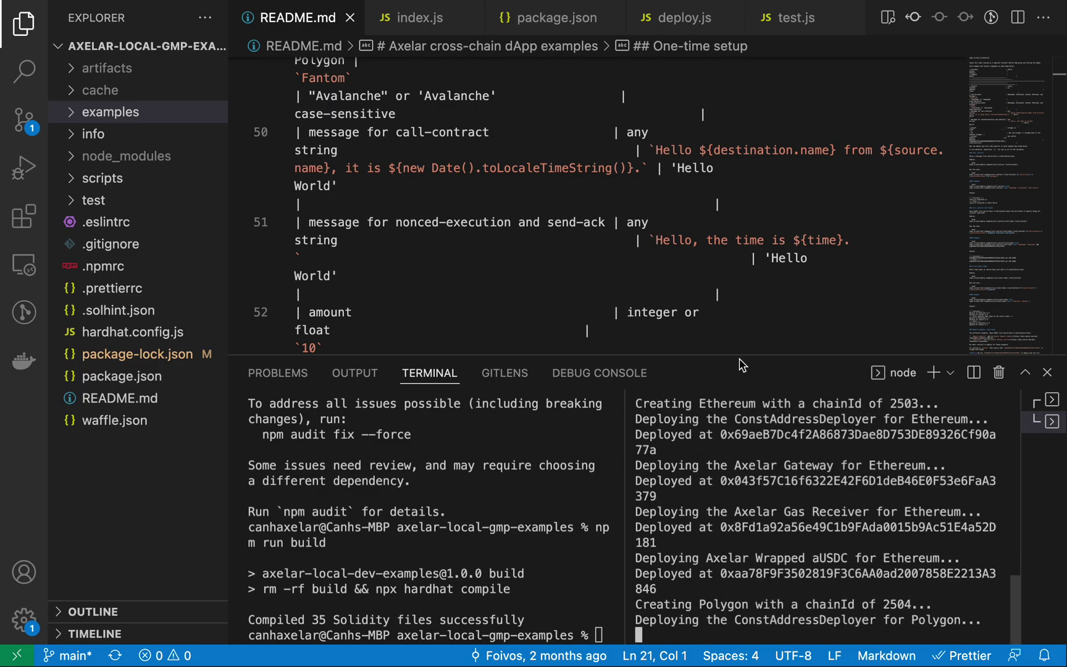
drag(741, 356, 738, 242)
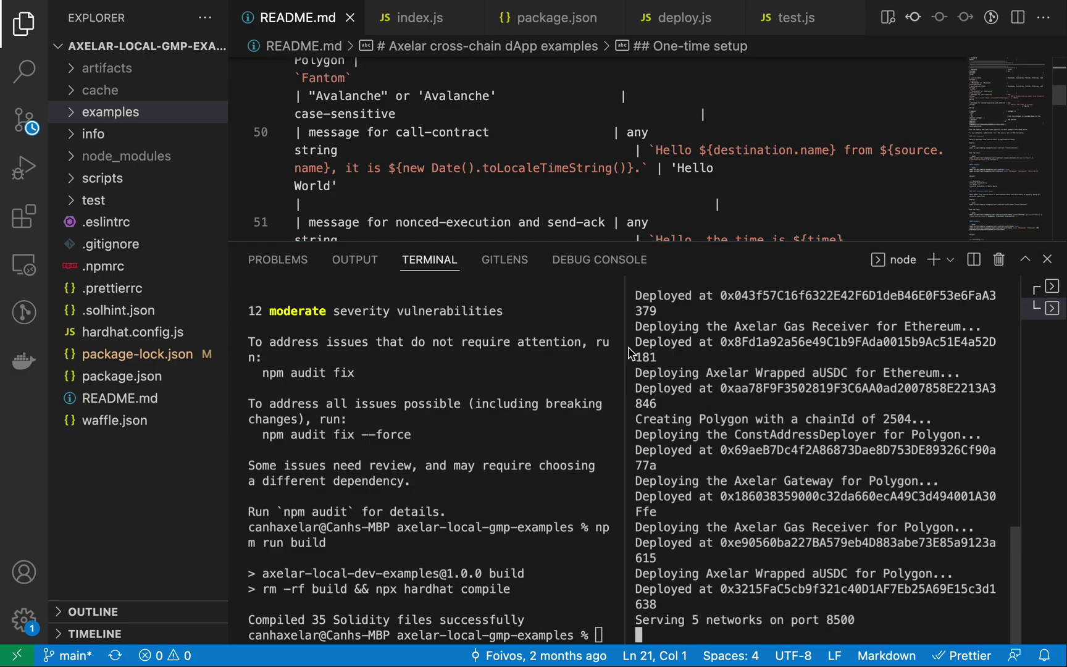
drag(626, 353, 457, 395)
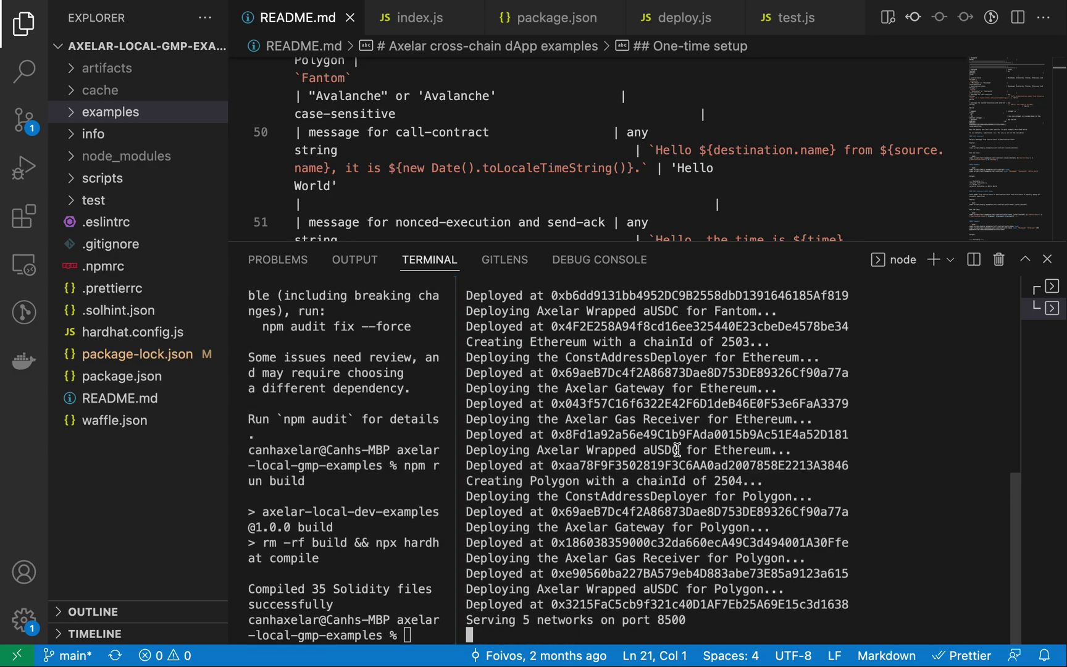
scroll(678, 449, up, 3)
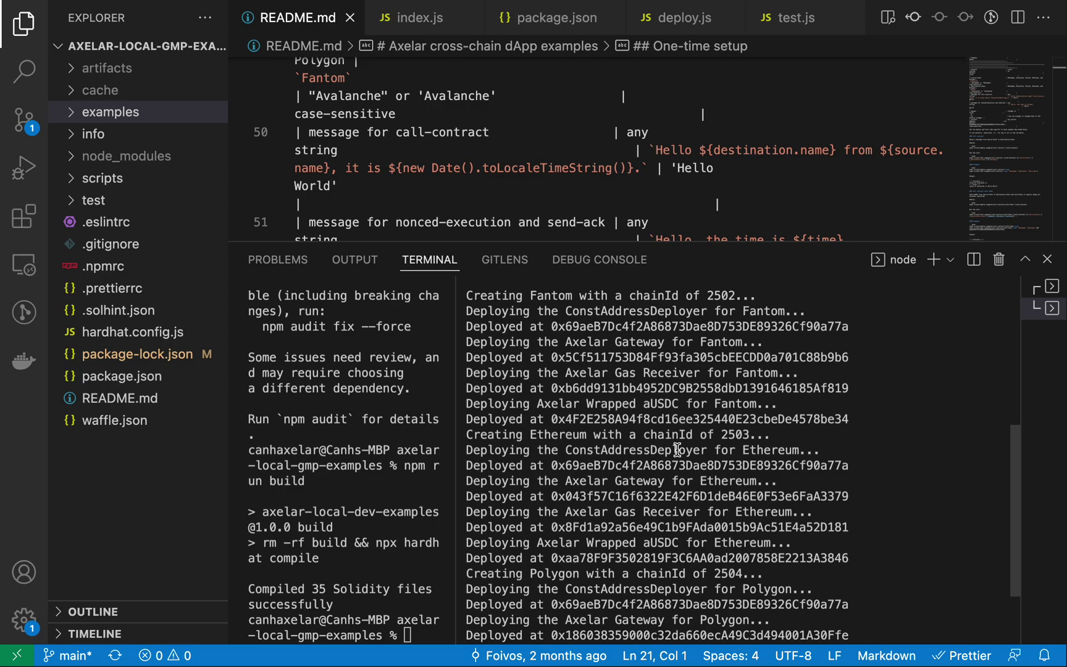
scroll(678, 449, down, 3)
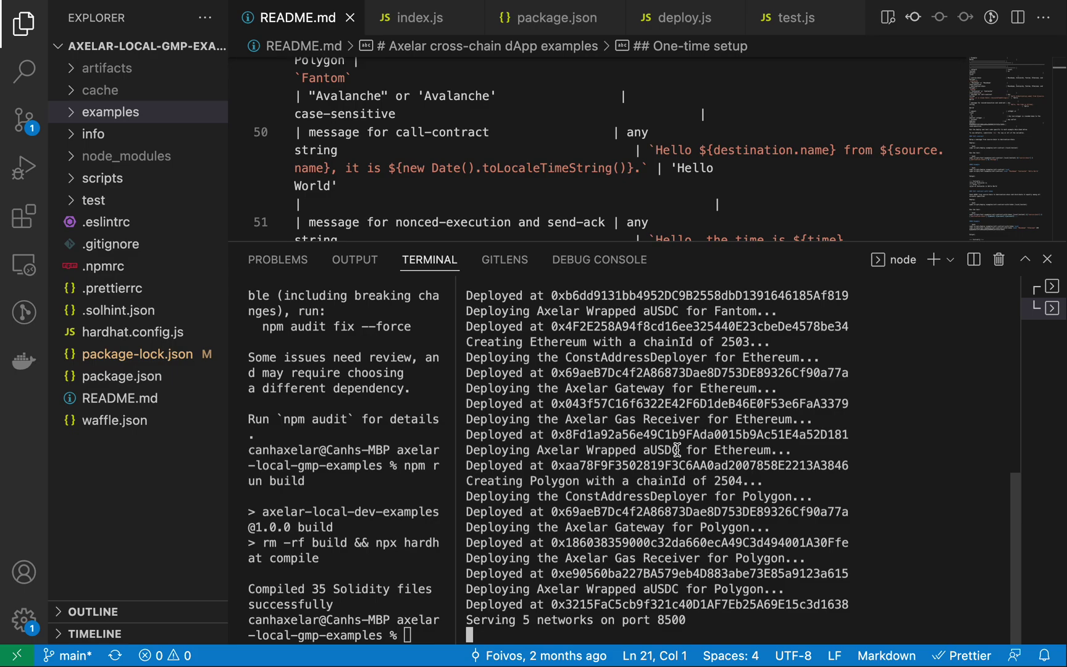
Open local.json from the info folder, give the editor more height, and compare the Moonbeam chain entry with the terminal's deployment output
click(76, 141)
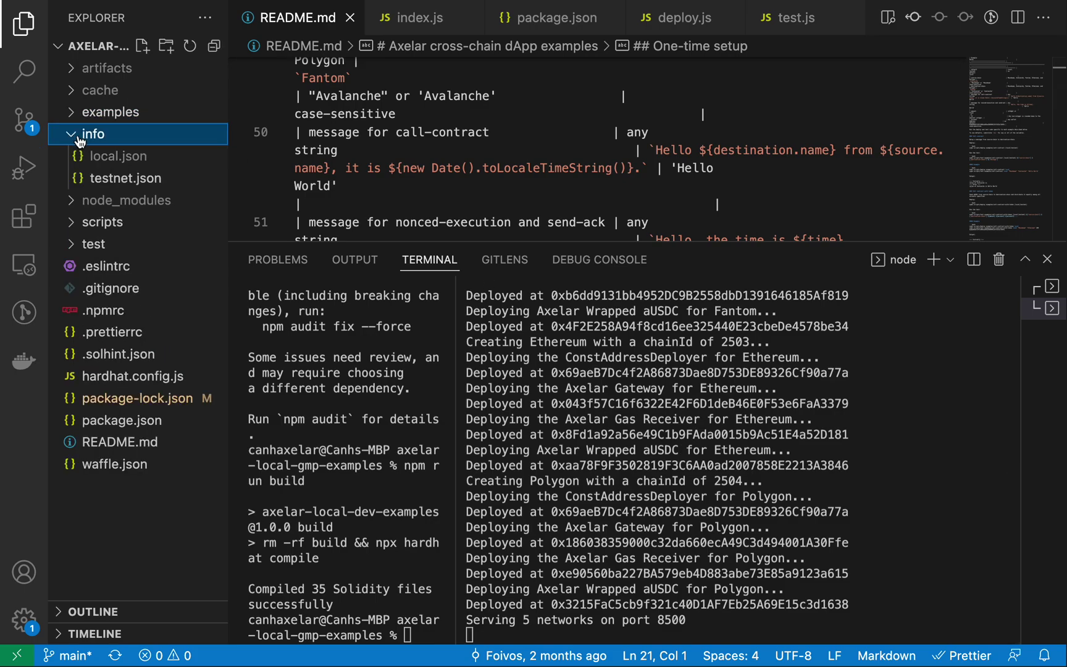
click(108, 162)
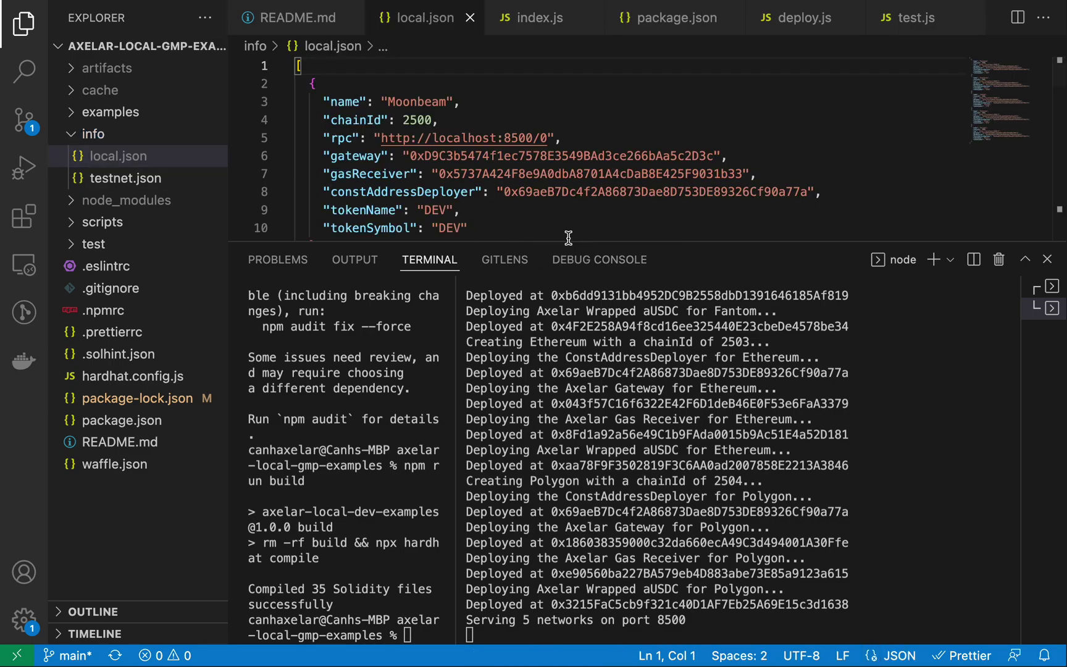
drag(571, 243, 572, 335)
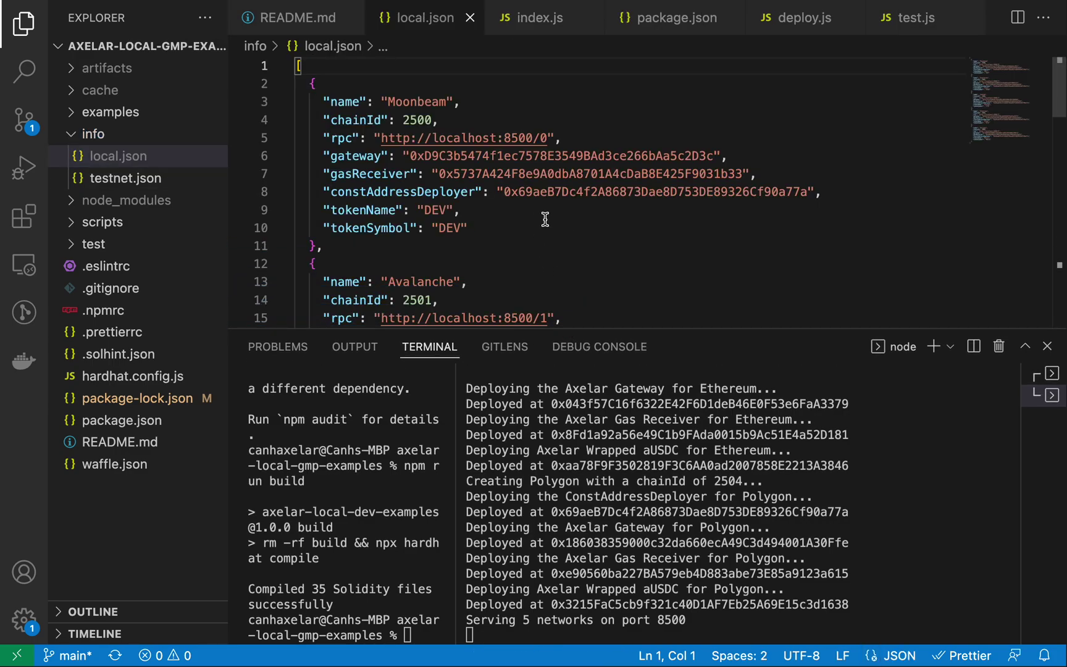
drag(348, 246, 294, 100)
click(562, 138)
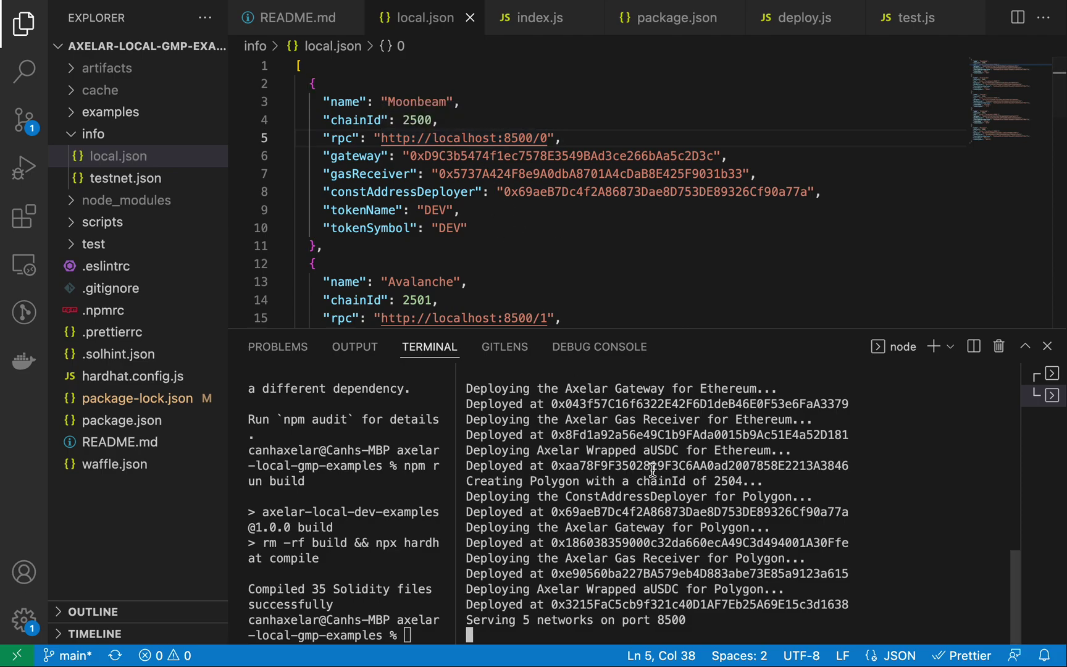
scroll(653, 469, up, 4)
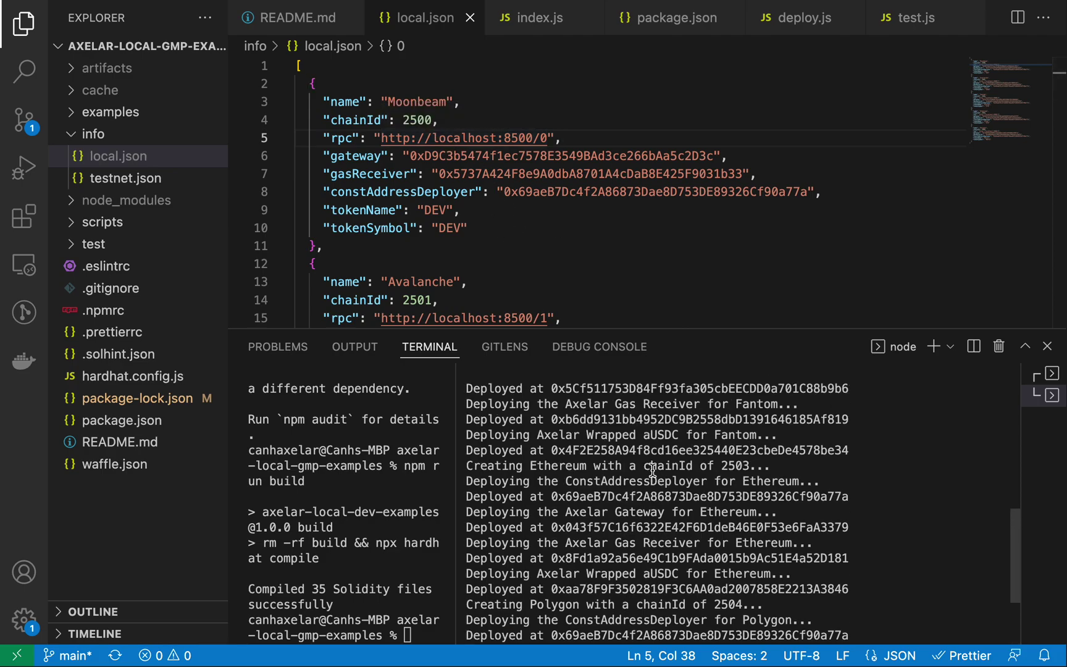
Review the ConstAddressDeployer and Axelar Wrapped aUSDC deployments in the terminal output, then give the editor more height to view the Avalanche entry in local.json
scroll(653, 469, up, 2)
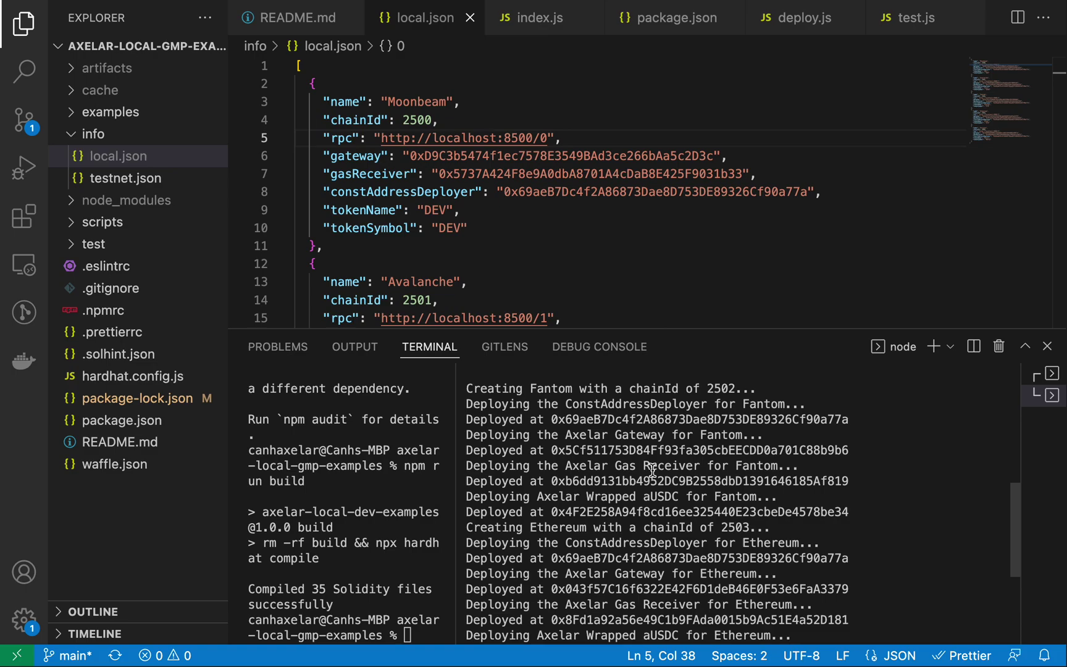
double_click(631, 399)
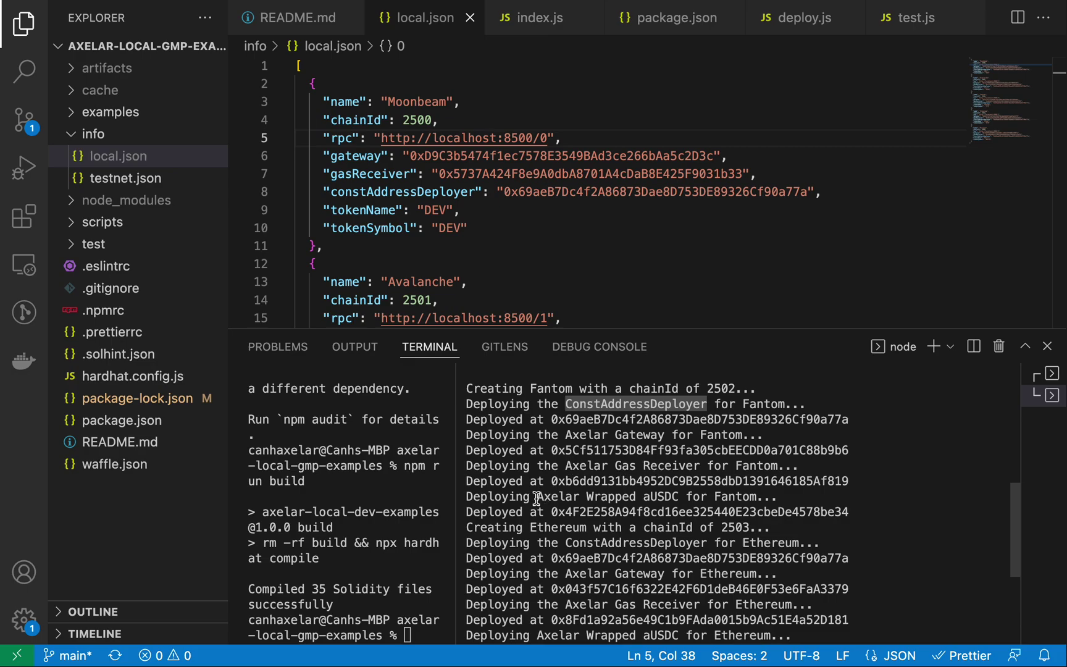
drag(536, 498, 678, 499)
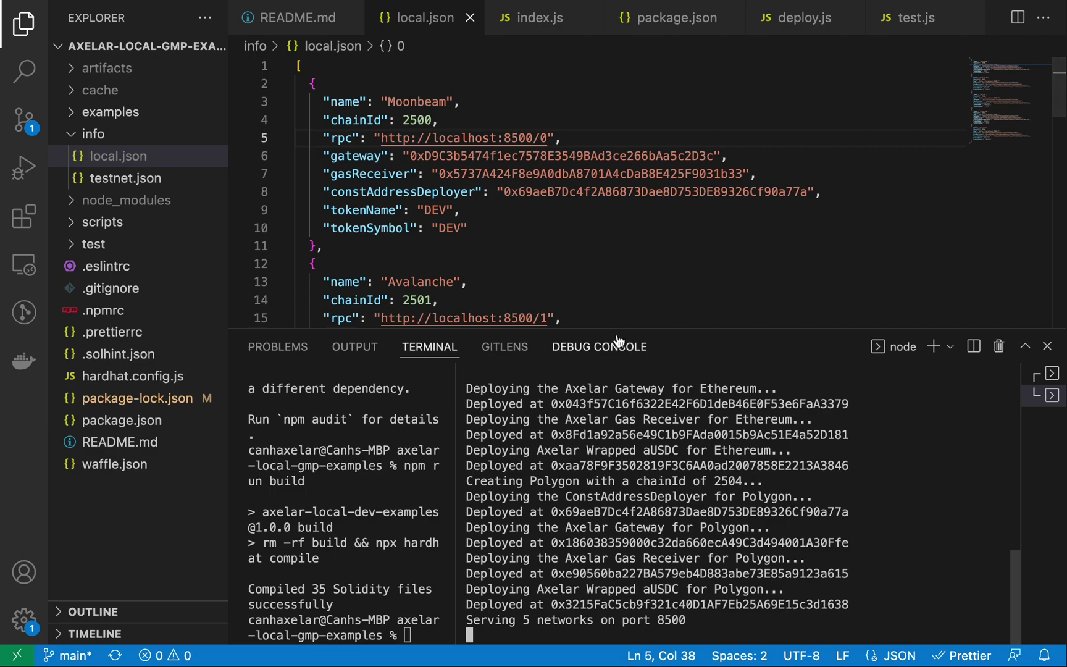
drag(603, 329, 602, 381)
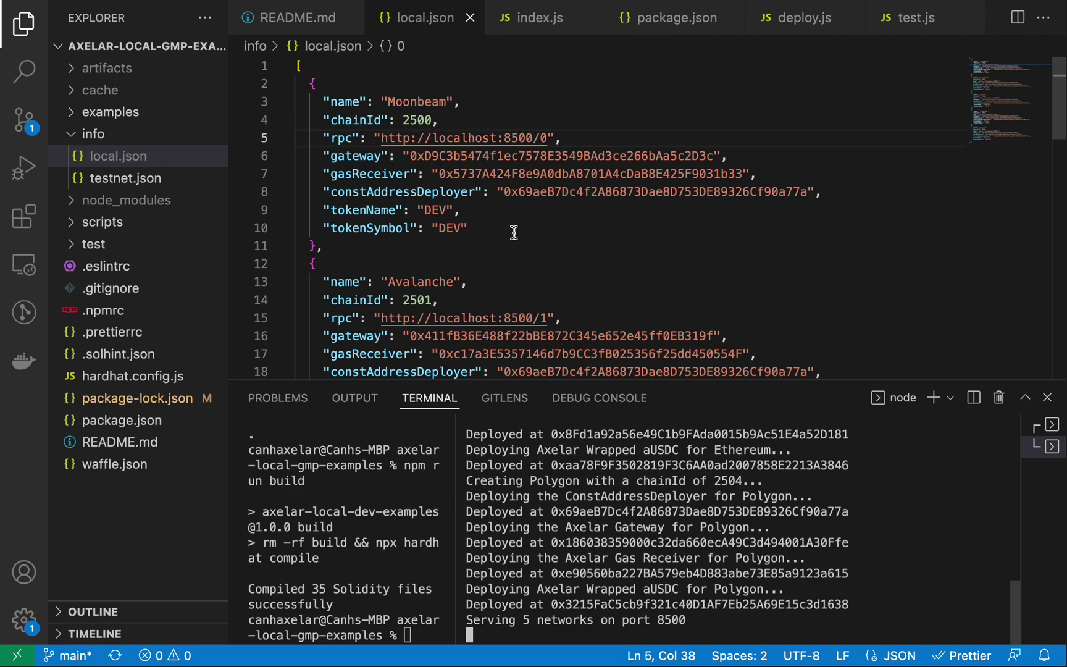
scroll(513, 232, down, 3)
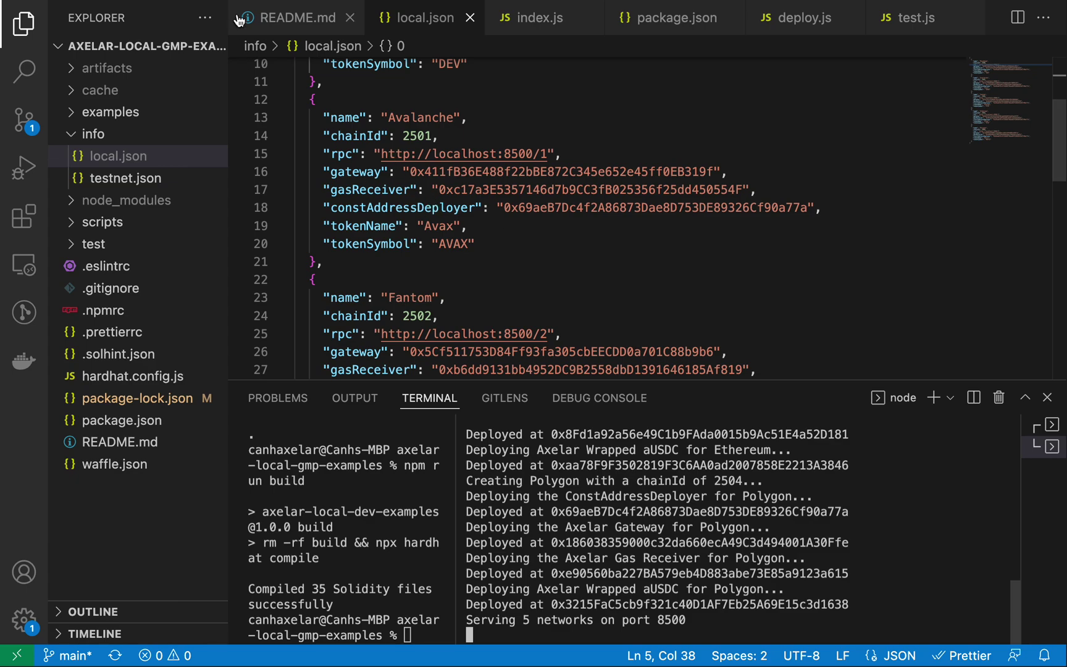
Take VS Code out of full screen, switch to Chrome, and open MetaMask's form for adding a network
mouse_move(154, 3)
click(45, 32)
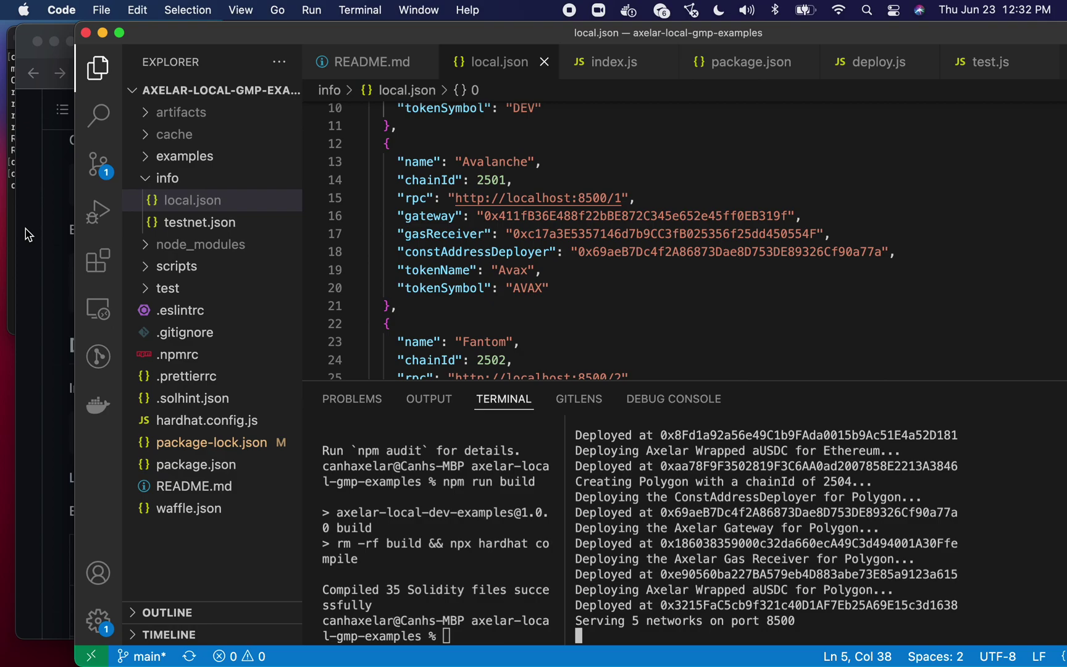
click(27, 235)
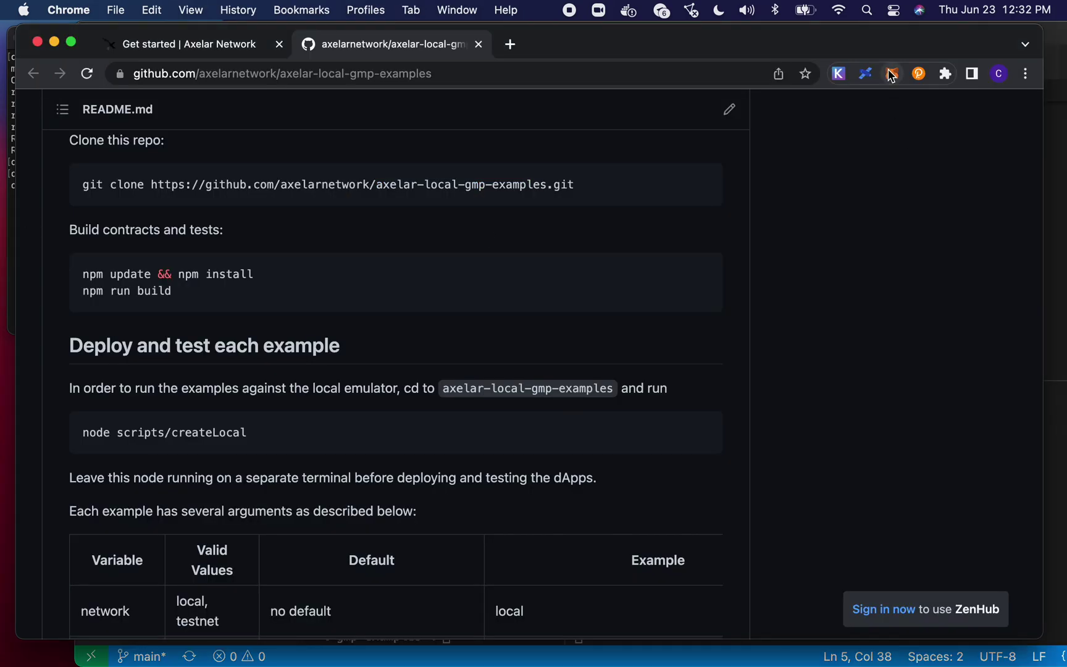
click(891, 75)
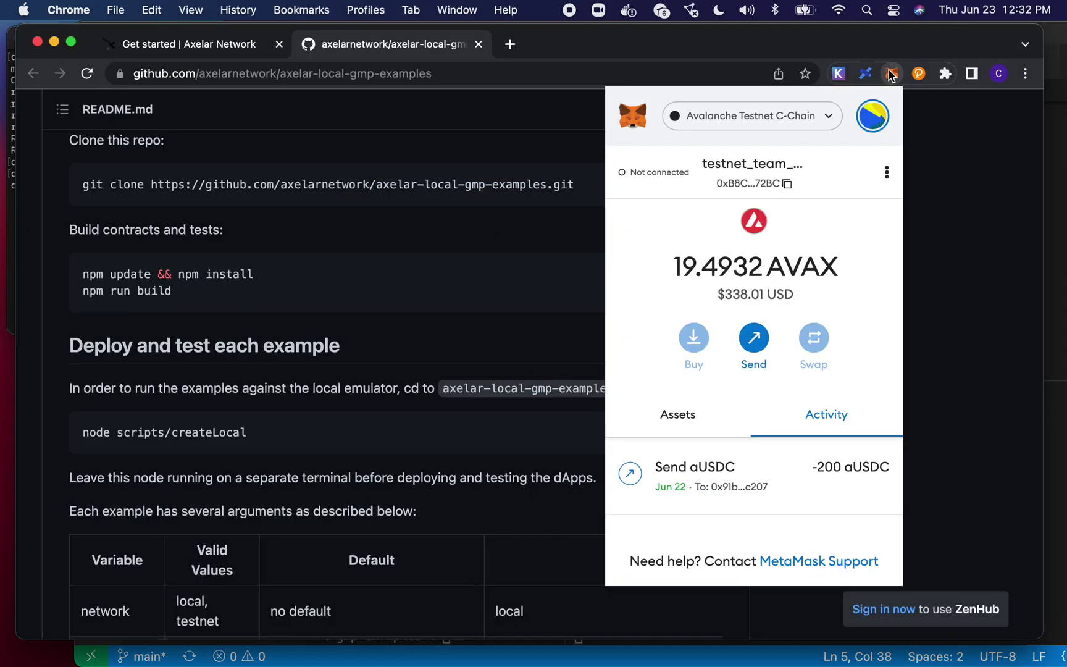
click(809, 120)
scroll(775, 283, down, 5)
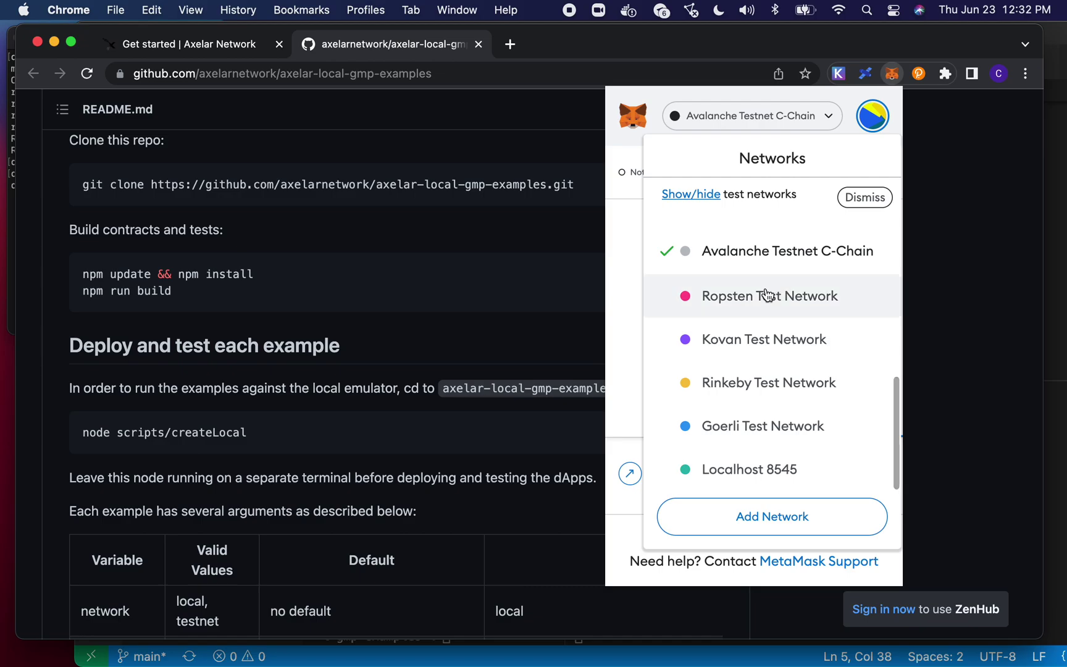
click(797, 518)
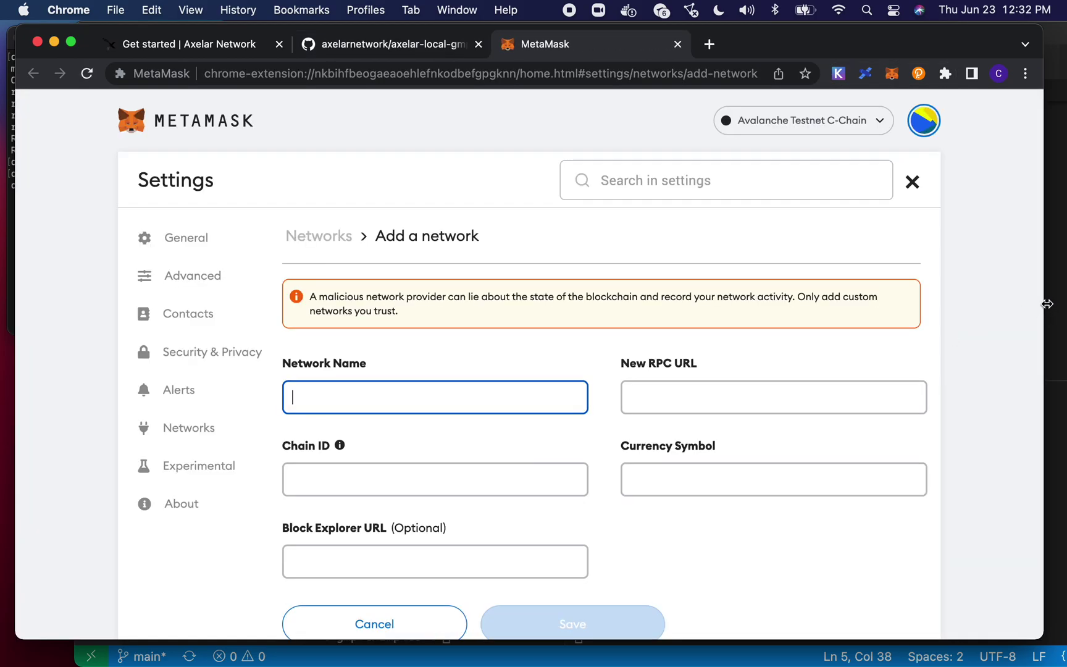
Narrow the Chrome and VS Code windows so the MetaMask network form and the Avalanche entry in local.json are visible side by side
drag(1046, 304, 851, 312)
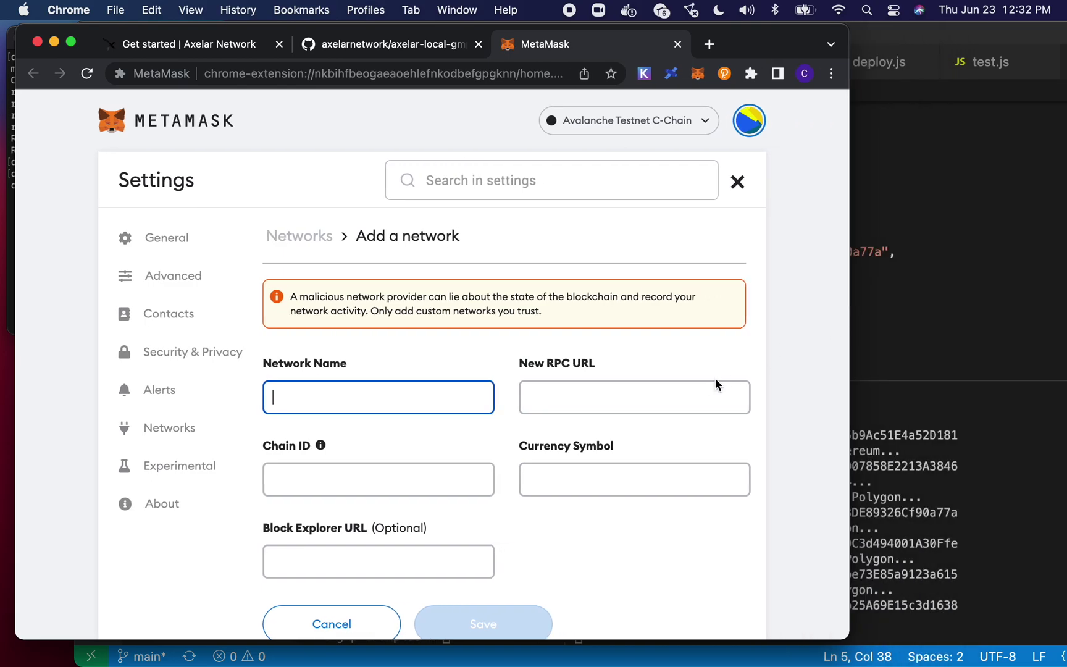
click(885, 279)
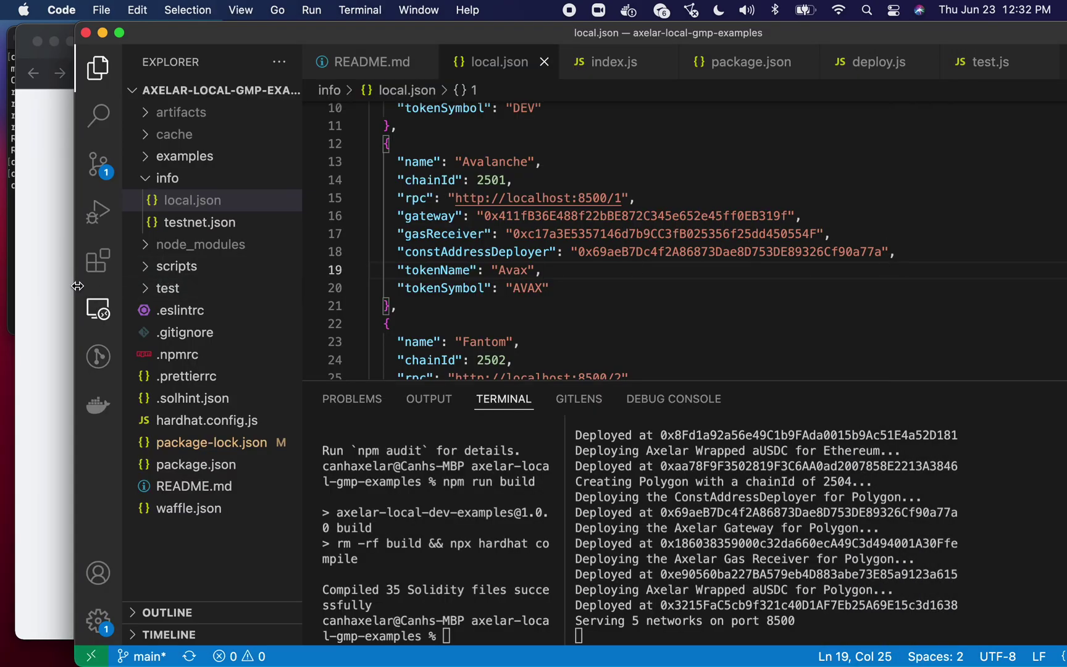
drag(78, 292, 363, 312)
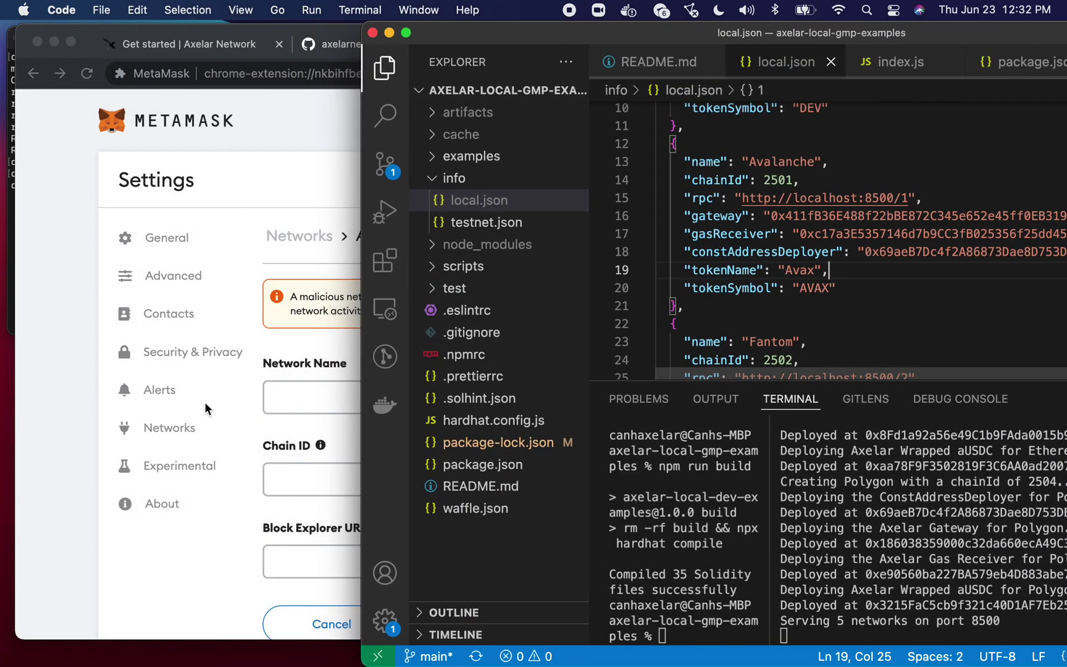
click(320, 406)
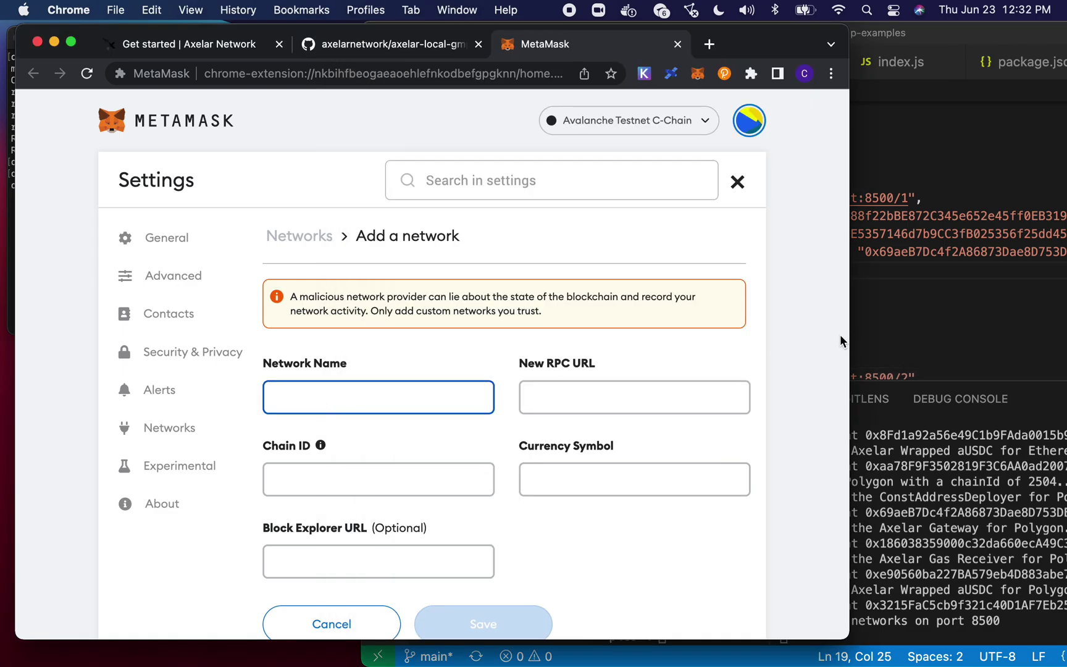
drag(848, 330, 699, 346)
click(369, 410)
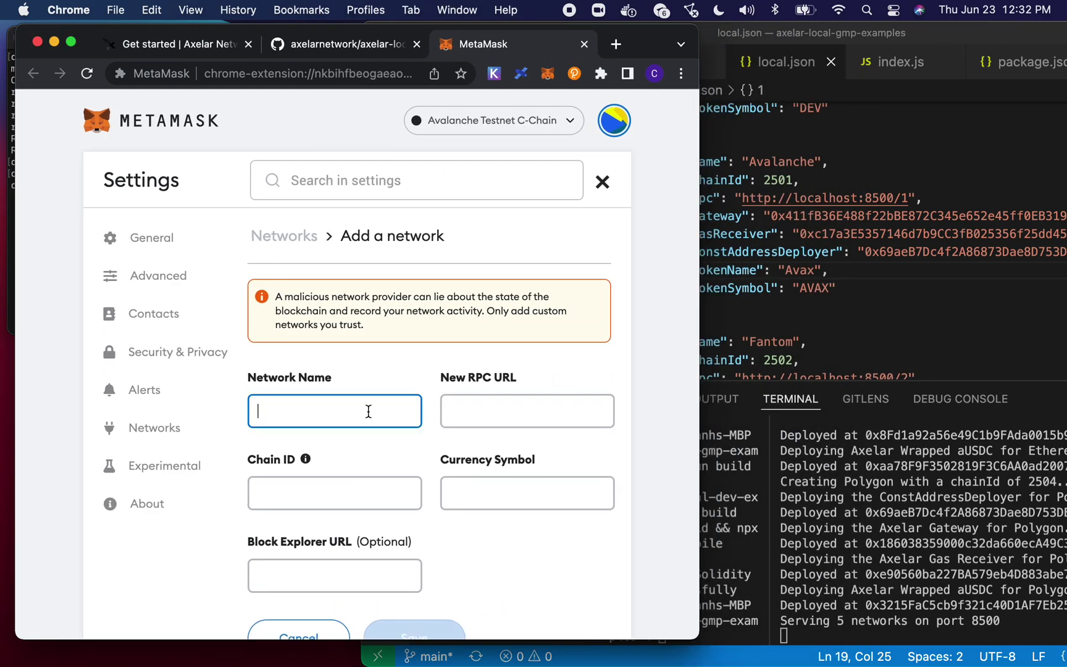
text(Local Avalanche)
key(Tab)
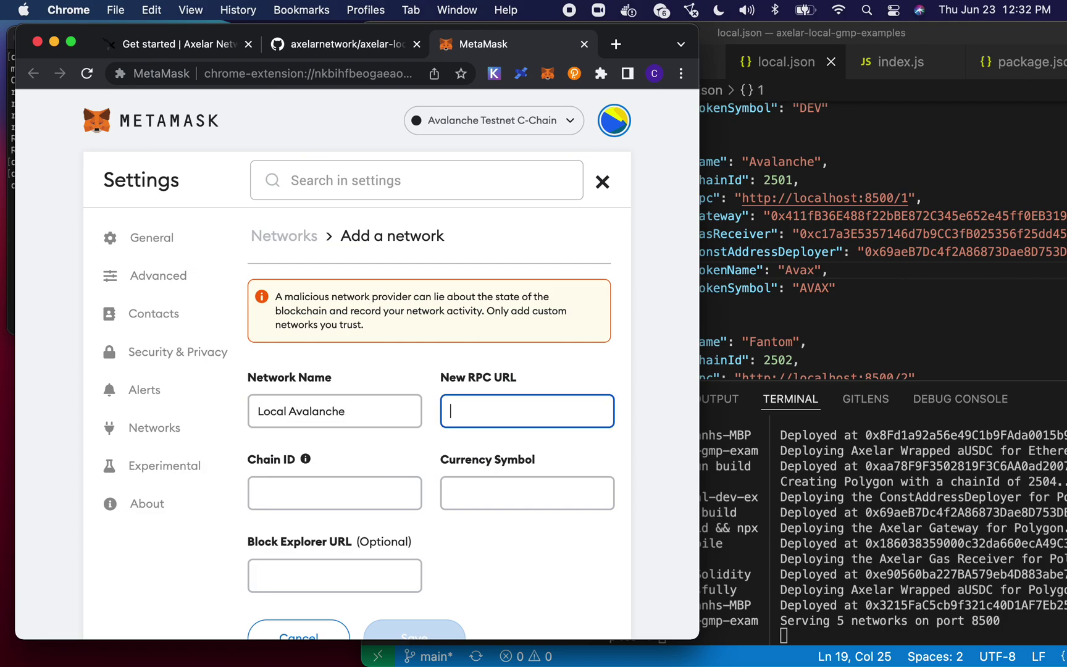
click(798, 288)
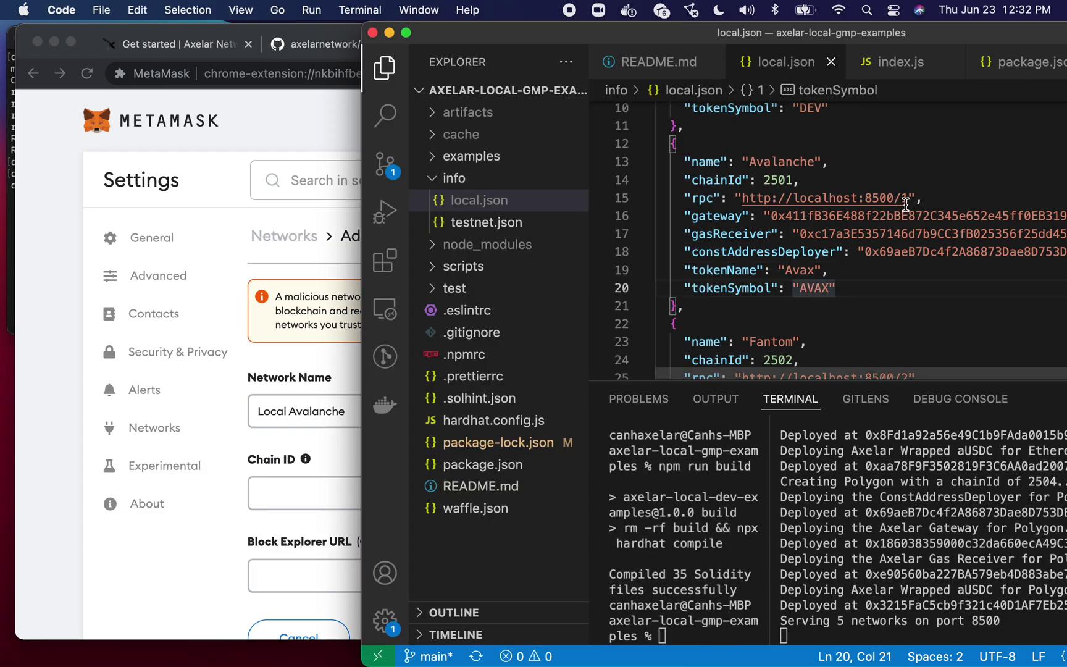
drag(911, 197, 741, 197)
key(super+c)
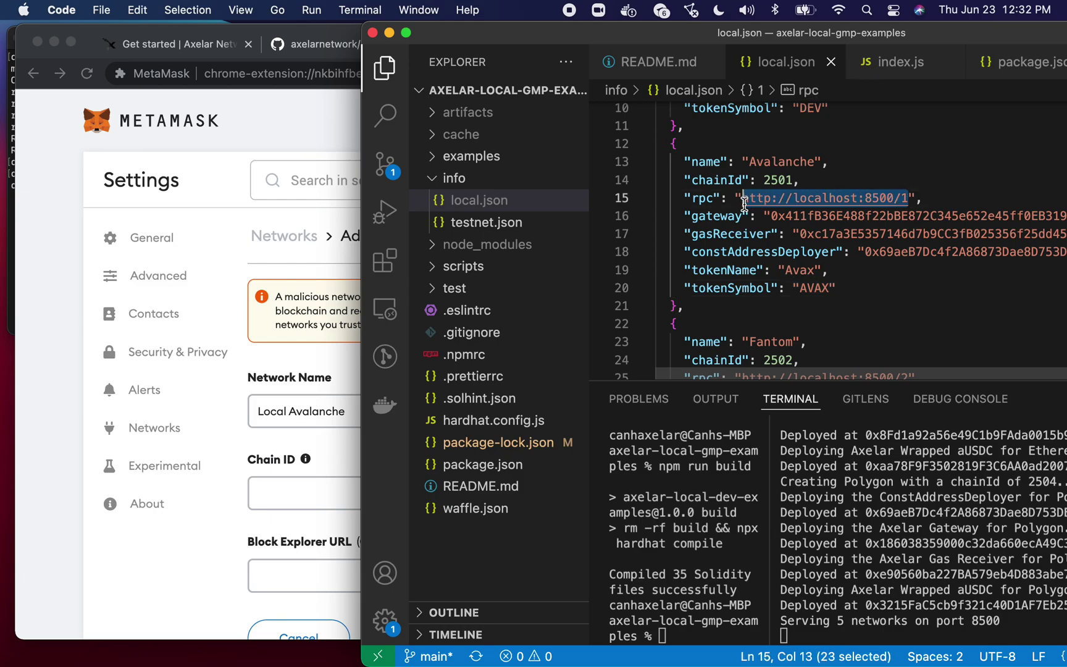
key(super+Tab)
key(super+v)
text(/)
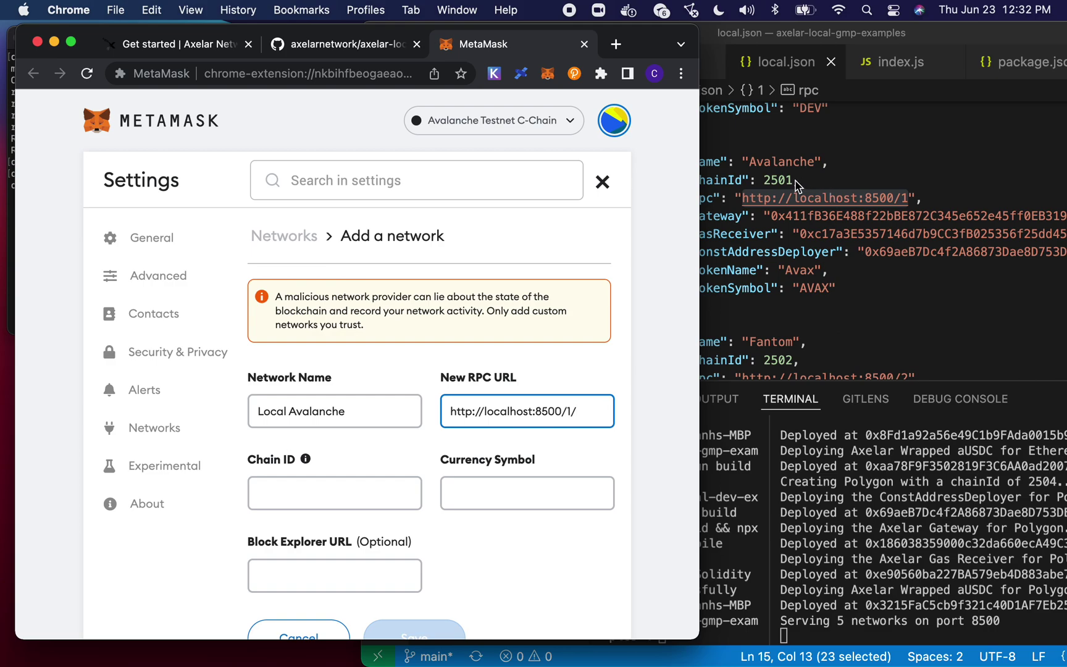
Set the network's chain ID to 2501 and currency symbol to AVAX, and save the network
click(355, 494)
text(2)
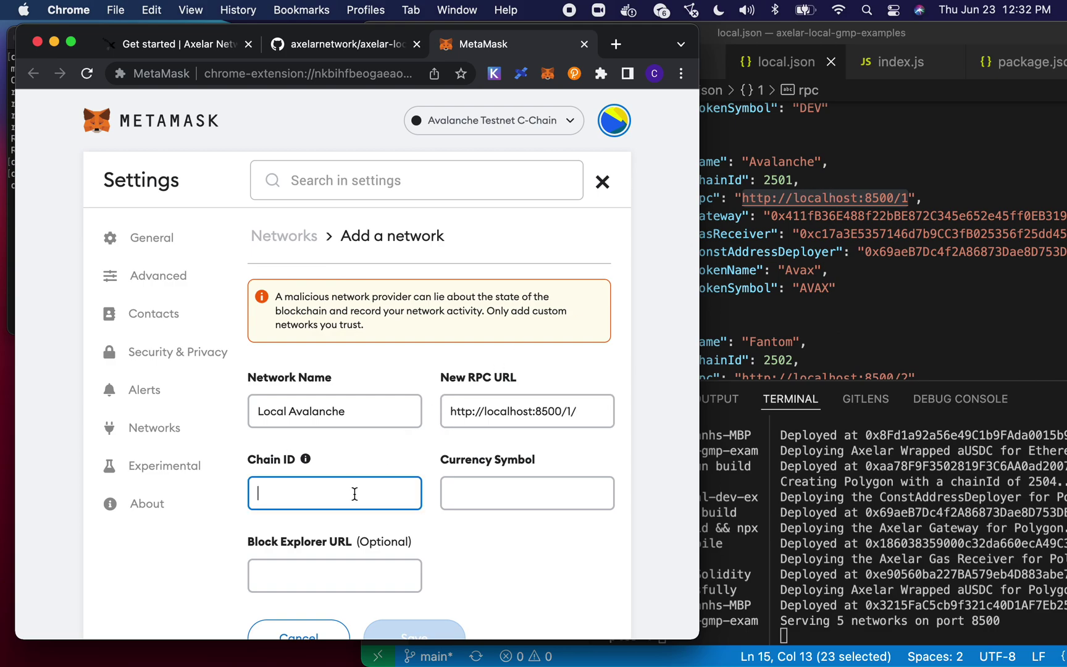
text(501)
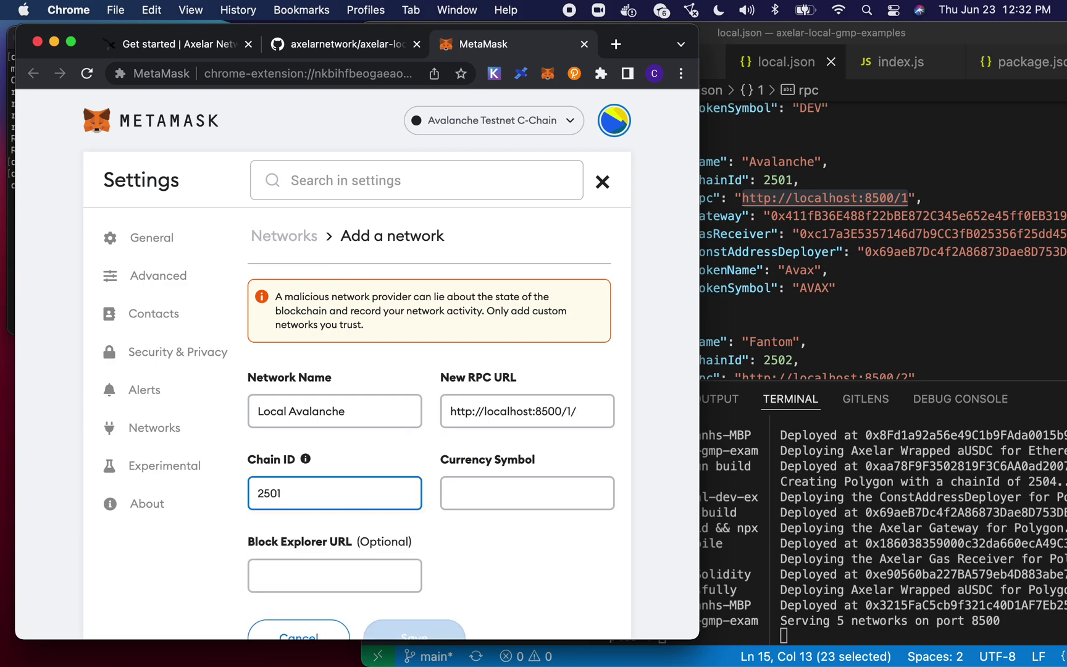
click(514, 492)
text(AVAX)
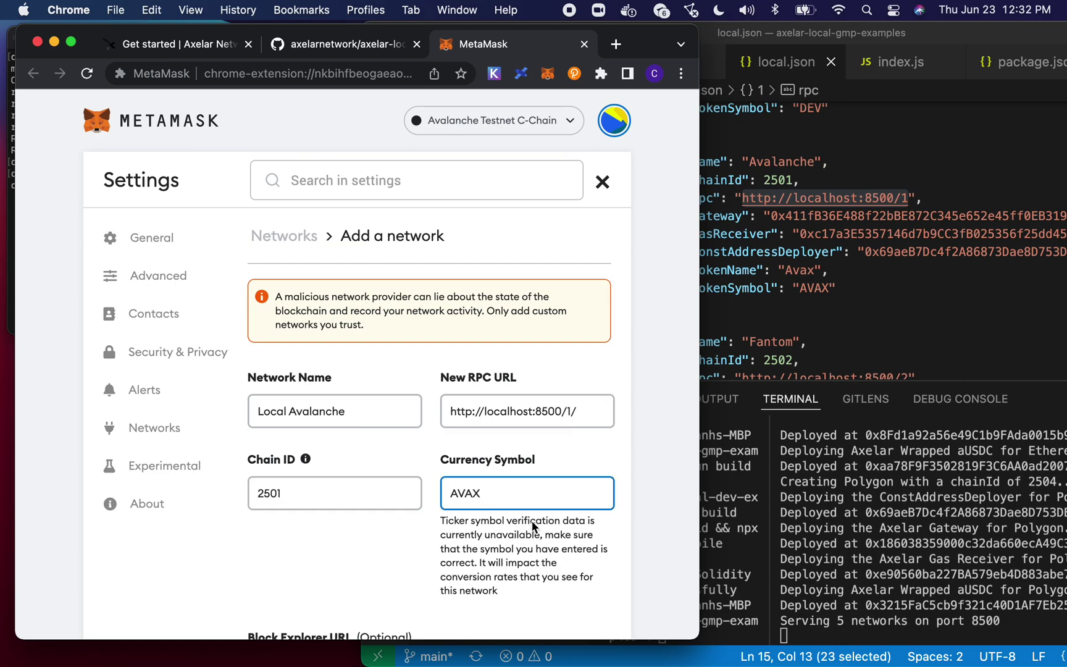
scroll(556, 555, down, 3)
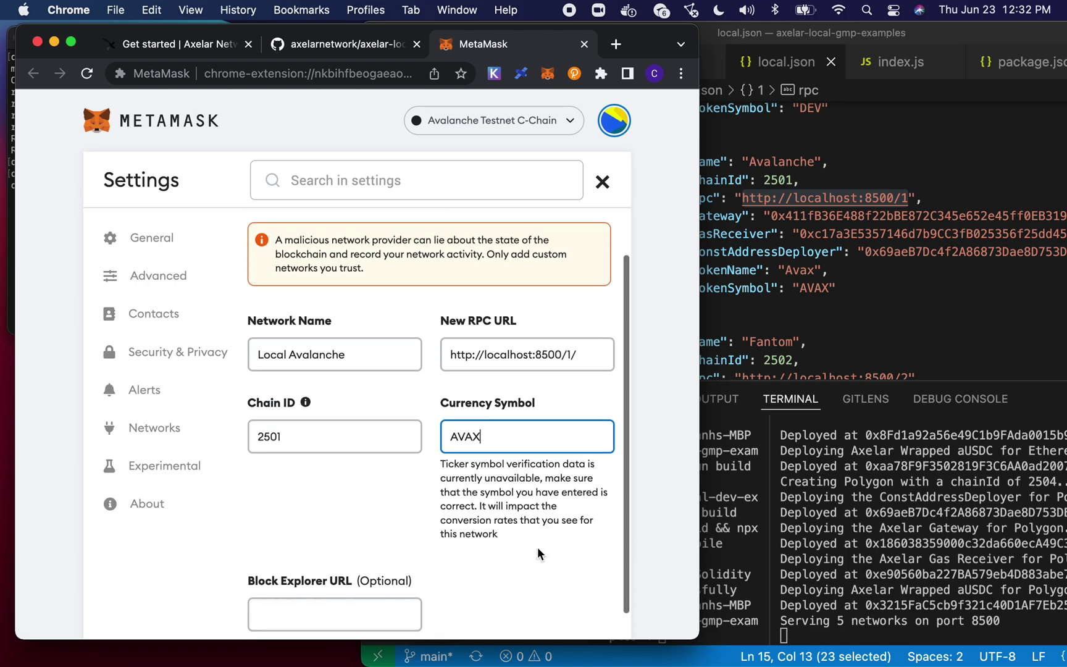
click(420, 628)
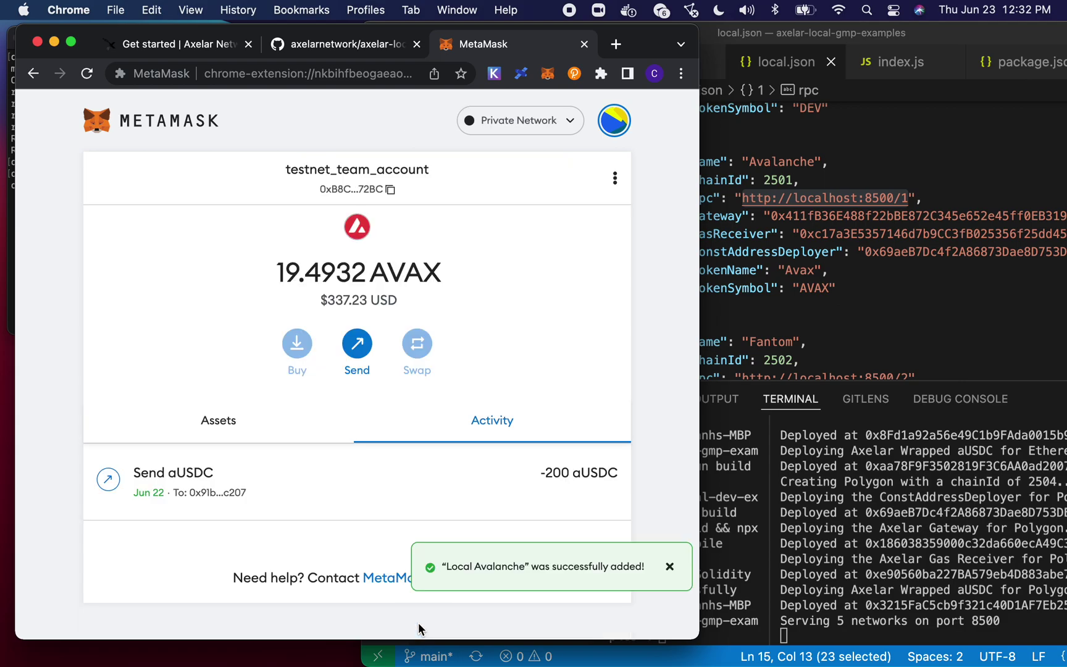
Switch back to VS Code, widen its window over the browser, and give the local.json editor more height
click(879, 323)
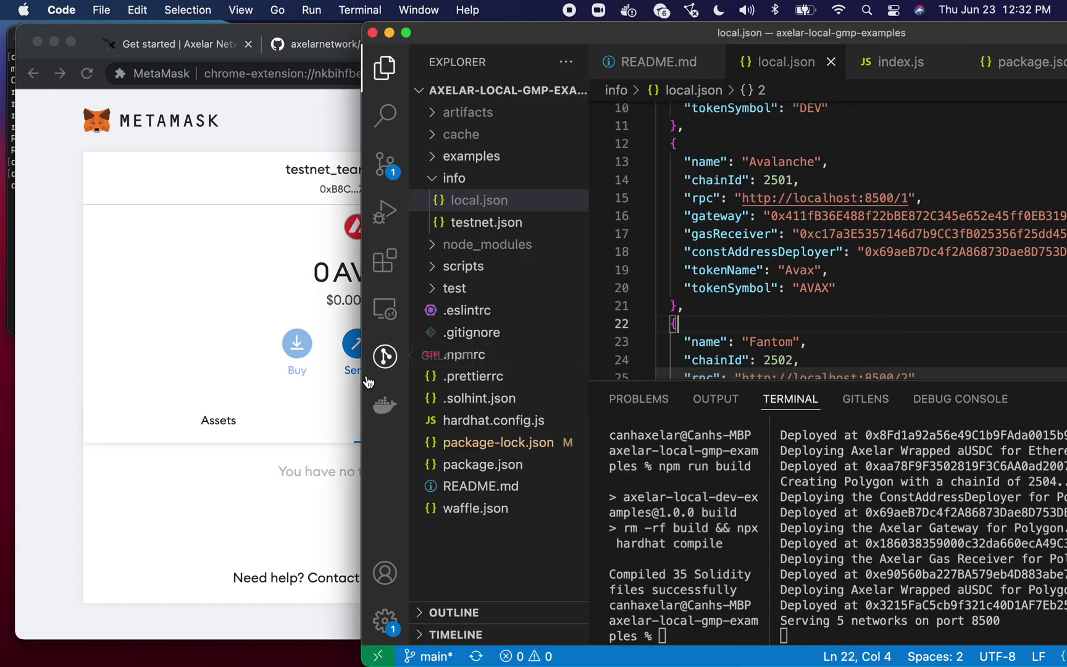
drag(362, 383, 25, 382)
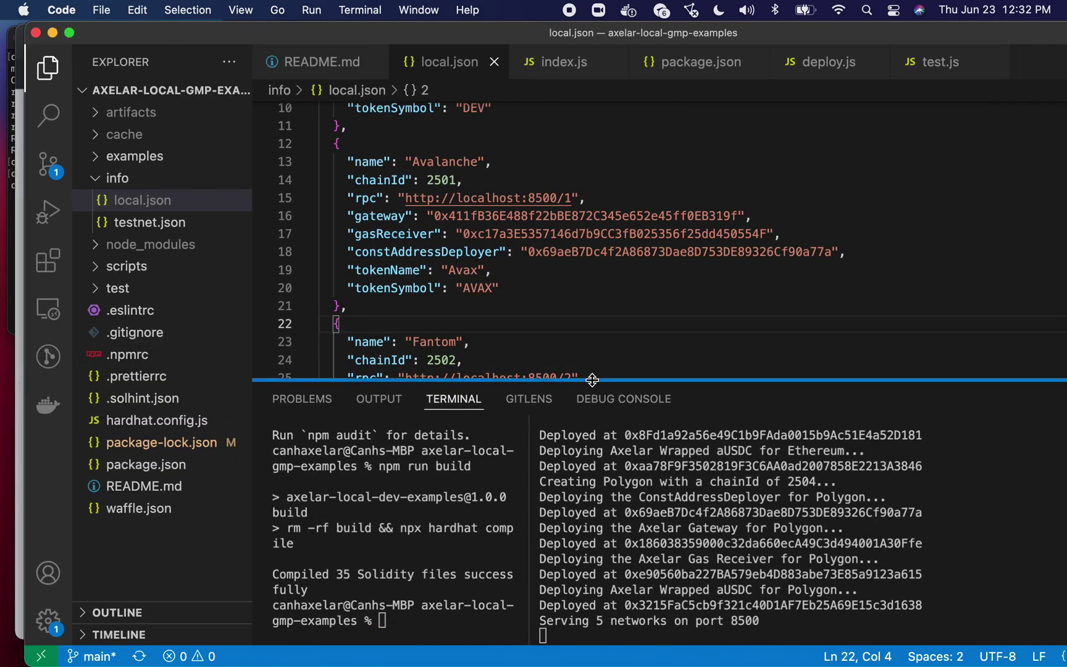
drag(593, 379, 593, 450)
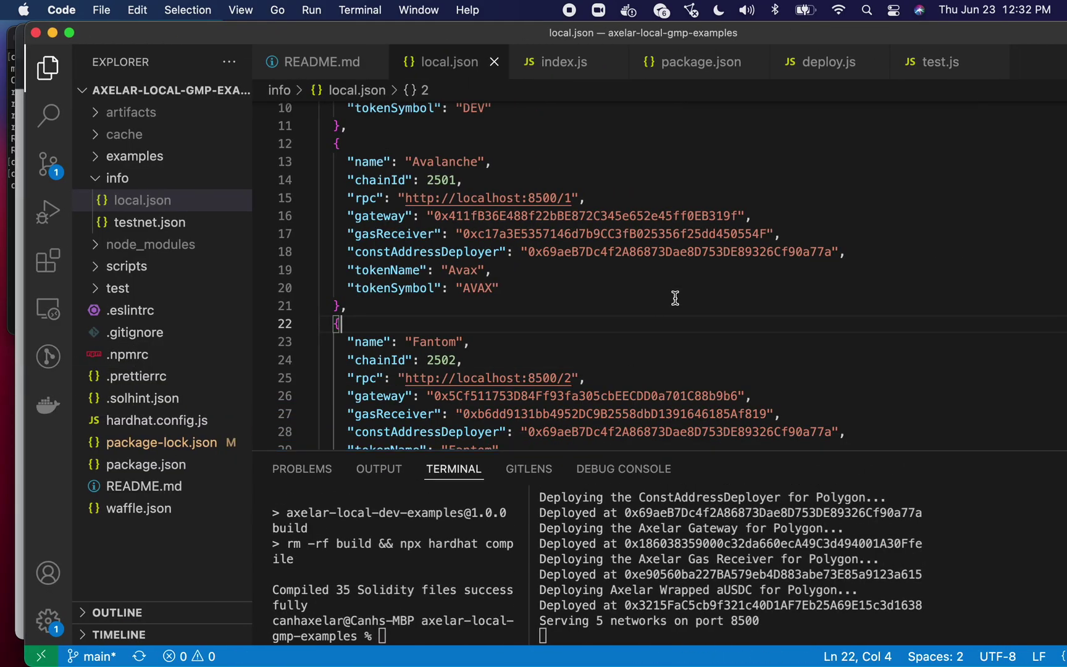